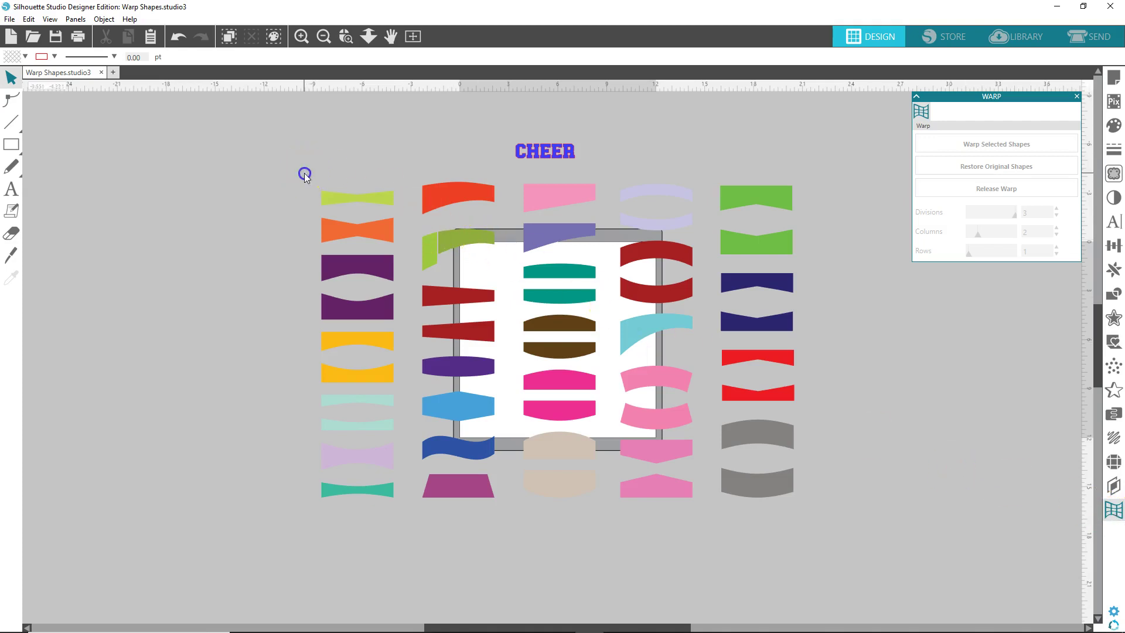
Scale all the banner shapes and the CHEER text down to about 9.5 inches wide
{"action": "left_click_drag", "start_coordinate": [304, 173], "coordinate": [745, 363]}
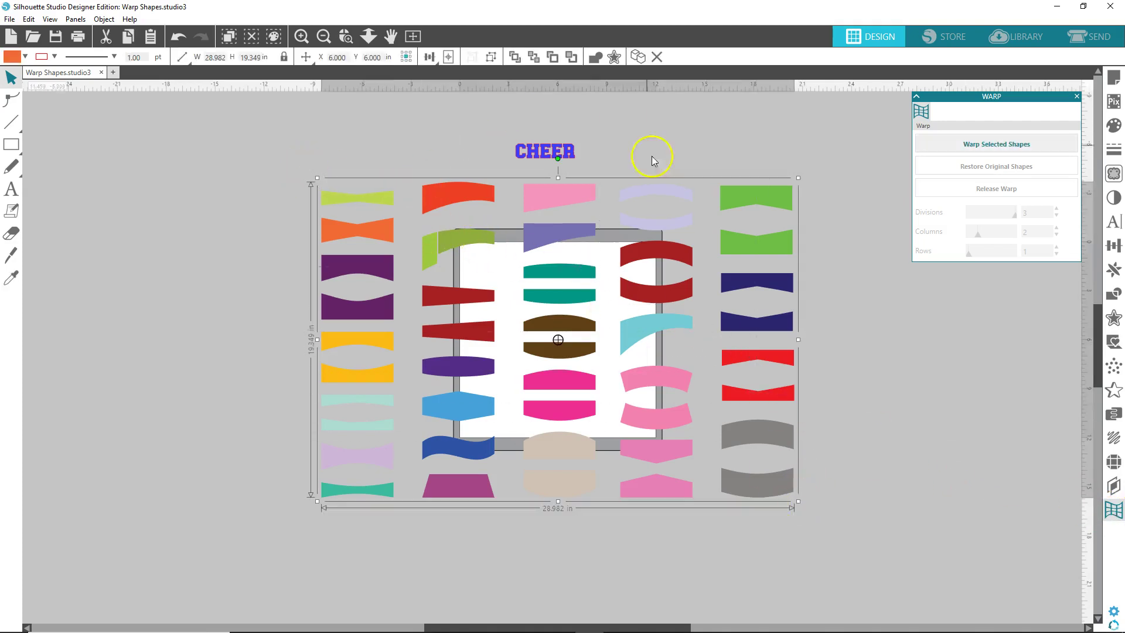
{"action": "left_click_drag", "start_coordinate": [287, 110], "coordinate": [735, 447]}
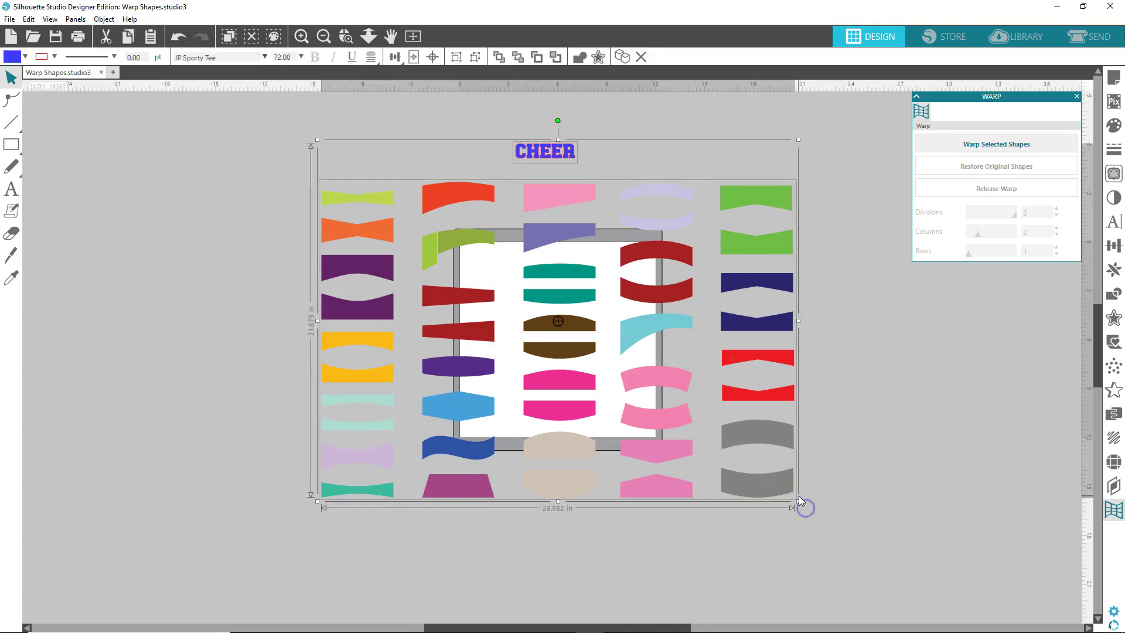
{"action": "left_click_drag", "start_coordinate": [799, 503], "coordinate": [567, 381]}
{"action": "left_click", "coordinate": [486, 236]}
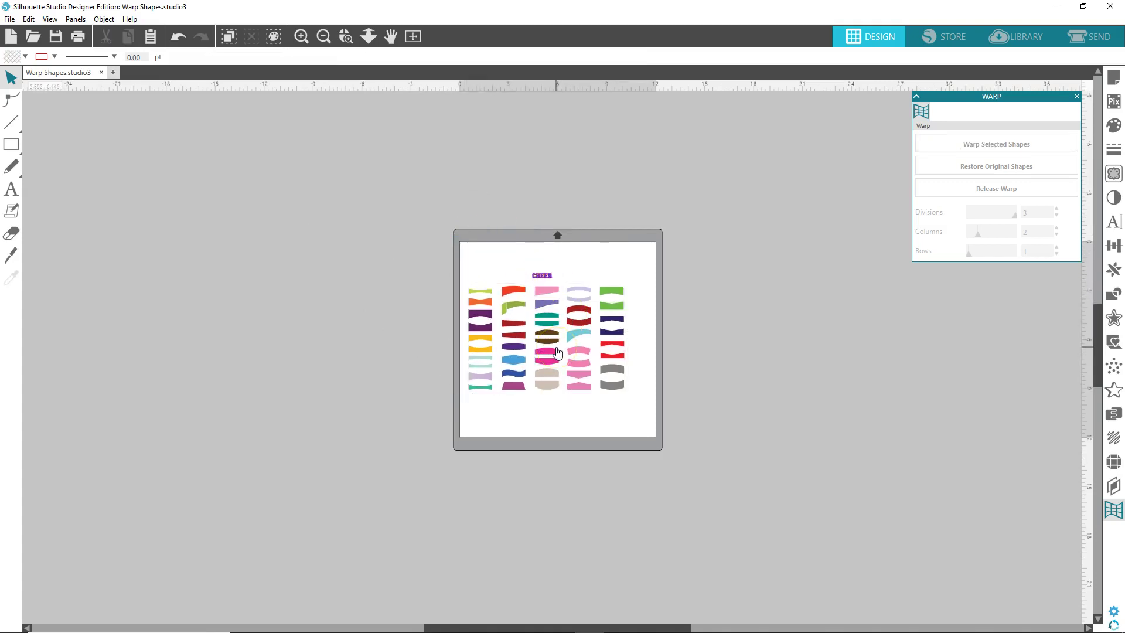
Ungroup the banner shapes into separate individual shapes
{"action": "scroll", "coordinate": [556, 352], "scroll_direction": "up", "scroll_amount": 5}
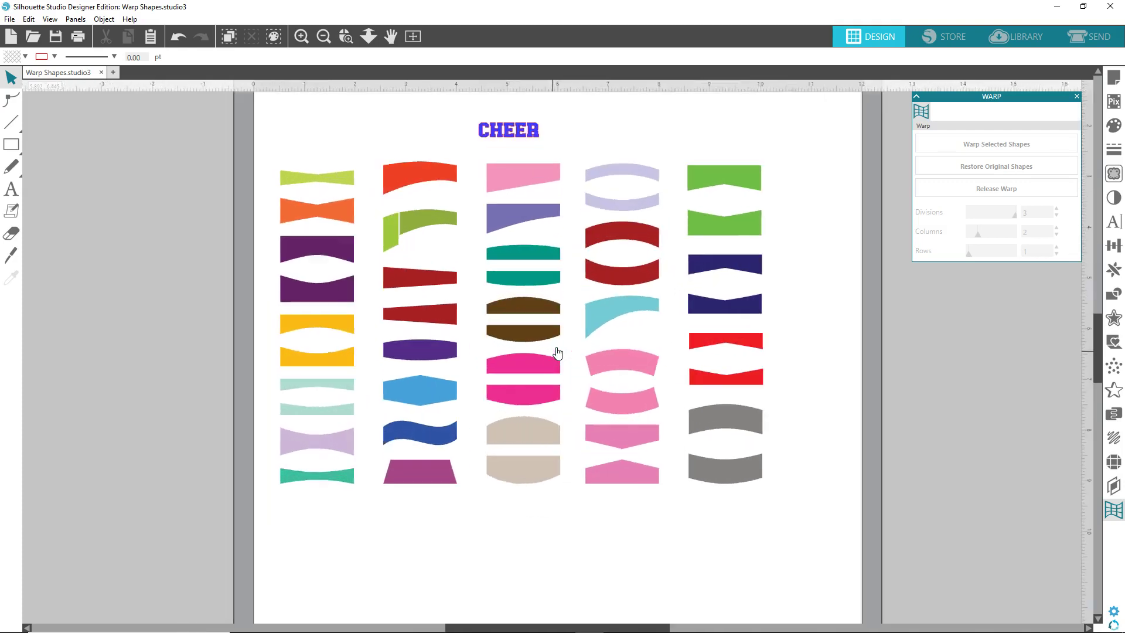
{"action": "left_click", "coordinate": [602, 315]}
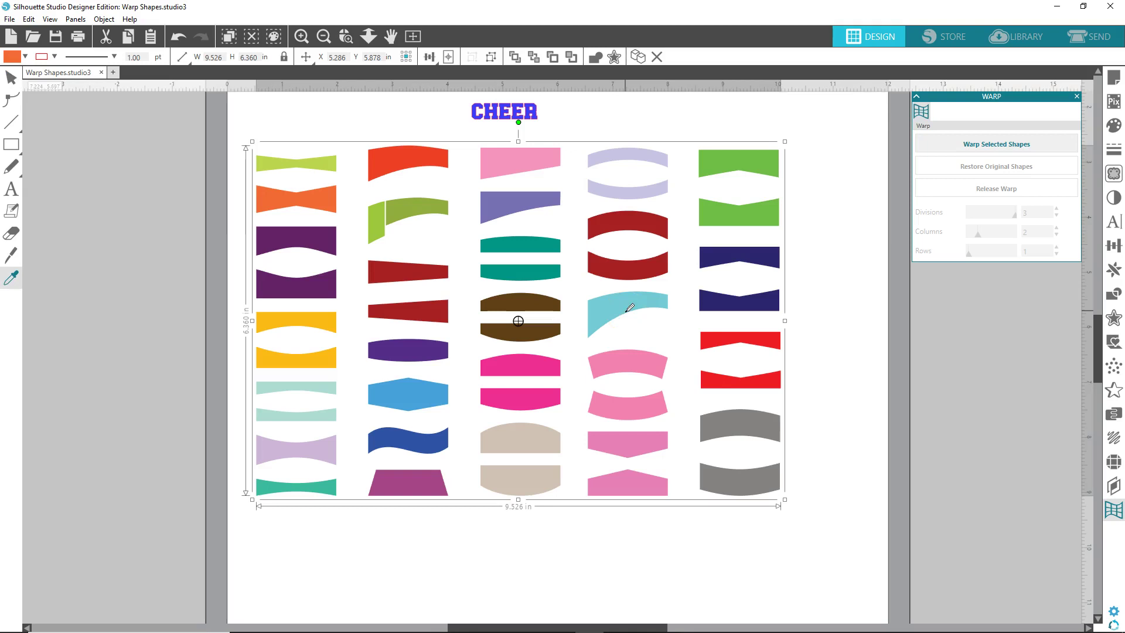
{"action": "right_click", "coordinate": [627, 317]}
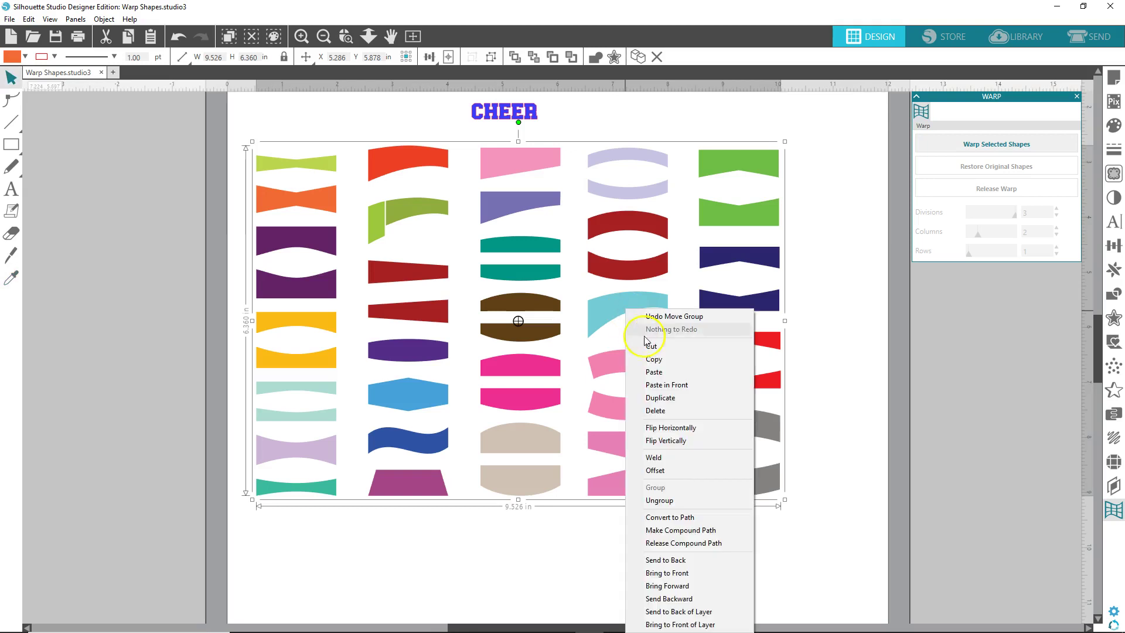
{"action": "left_click", "coordinate": [659, 500]}
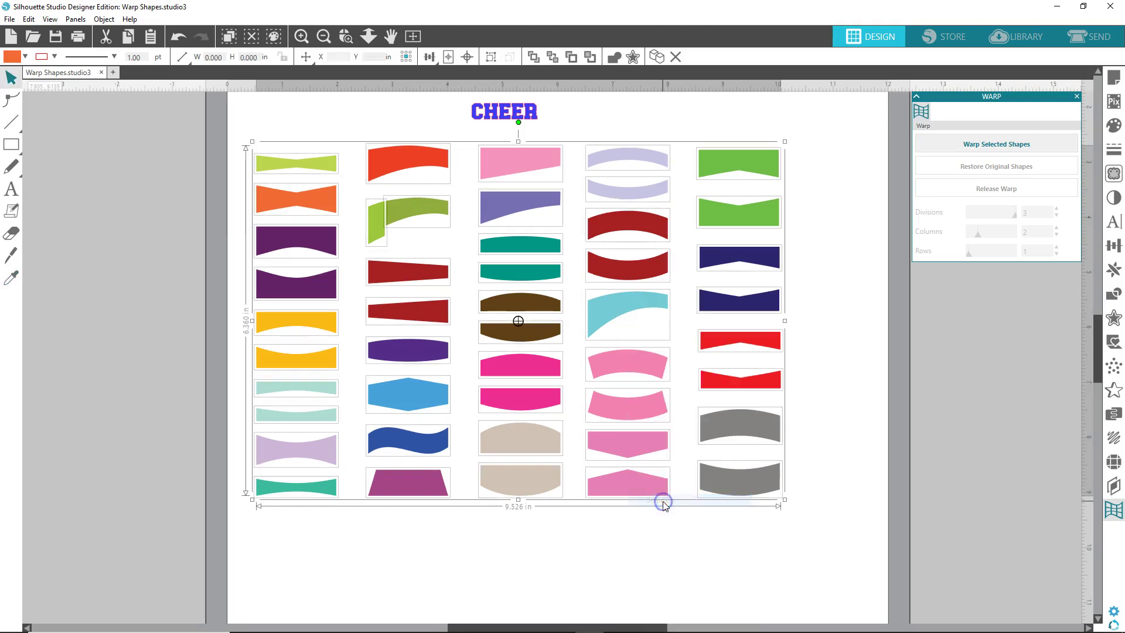
{"action": "left_click", "coordinate": [143, 163]}
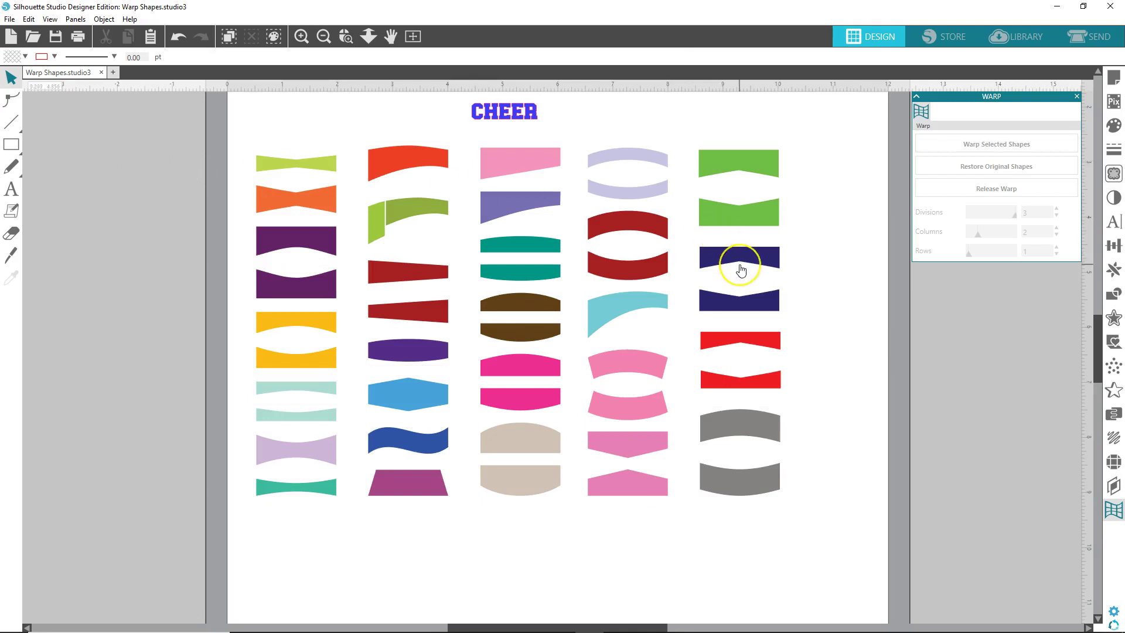
Move the other banners off the page, leaving the upper-left purple banner mid-page
{"action": "left_click", "coordinate": [296, 244]}
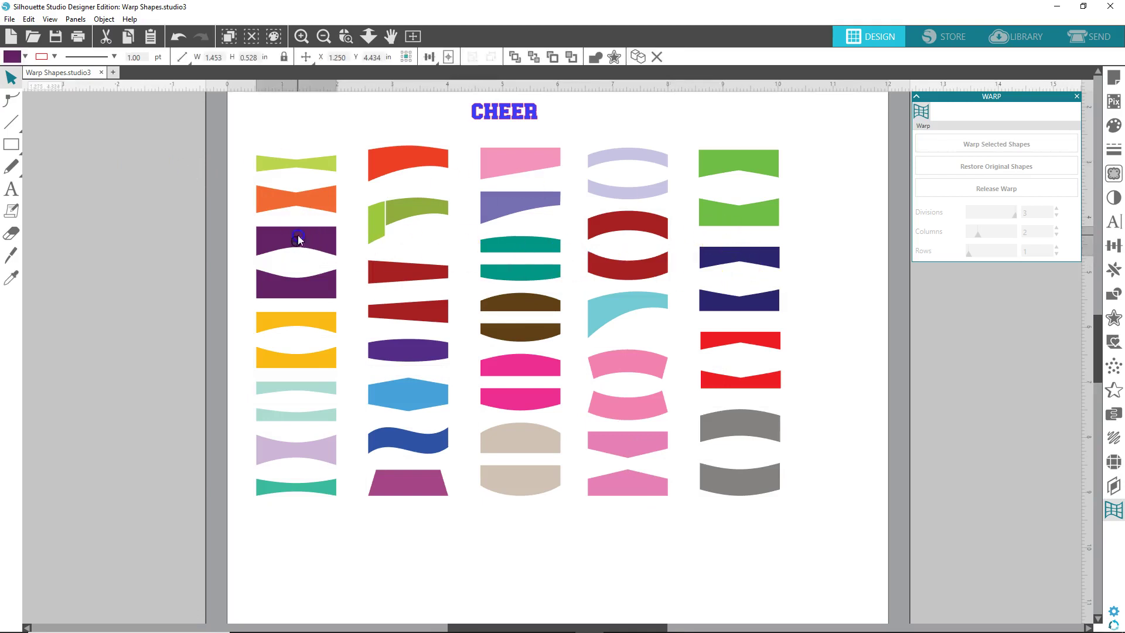
{"action": "left_click_drag", "start_coordinate": [322, 244], "coordinate": [533, 568]}
{"action": "left_click_drag", "start_coordinate": [240, 136], "coordinate": [786, 484]}
{"action": "left_click_drag", "start_coordinate": [541, 417], "coordinate": [156, 428]}
{"action": "left_click", "coordinate": [513, 513]}
{"action": "left_click_drag", "start_coordinate": [503, 561], "coordinate": [453, 300]}
{"action": "left_click", "coordinate": [460, 276]}
Enlarge CHEER to about 4.4 inches wide and convert it to a path
{"action": "left_click", "coordinate": [512, 120]}
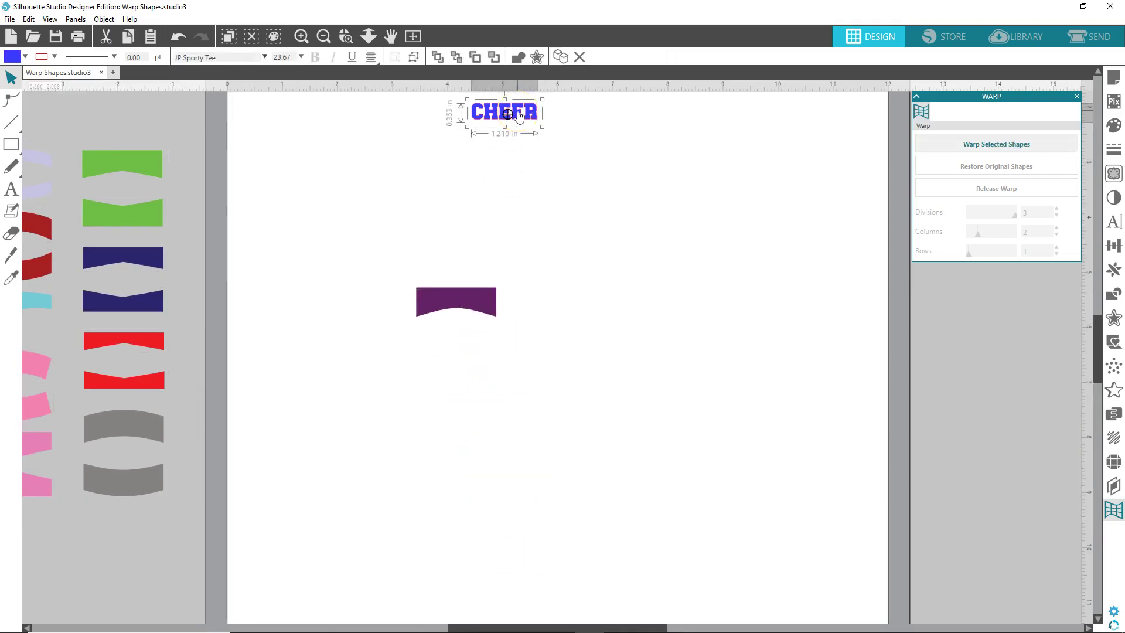
{"action": "left_click_drag", "start_coordinate": [542, 126], "coordinate": [712, 228]}
{"action": "left_click_drag", "start_coordinate": [646, 160], "coordinate": [522, 201]}
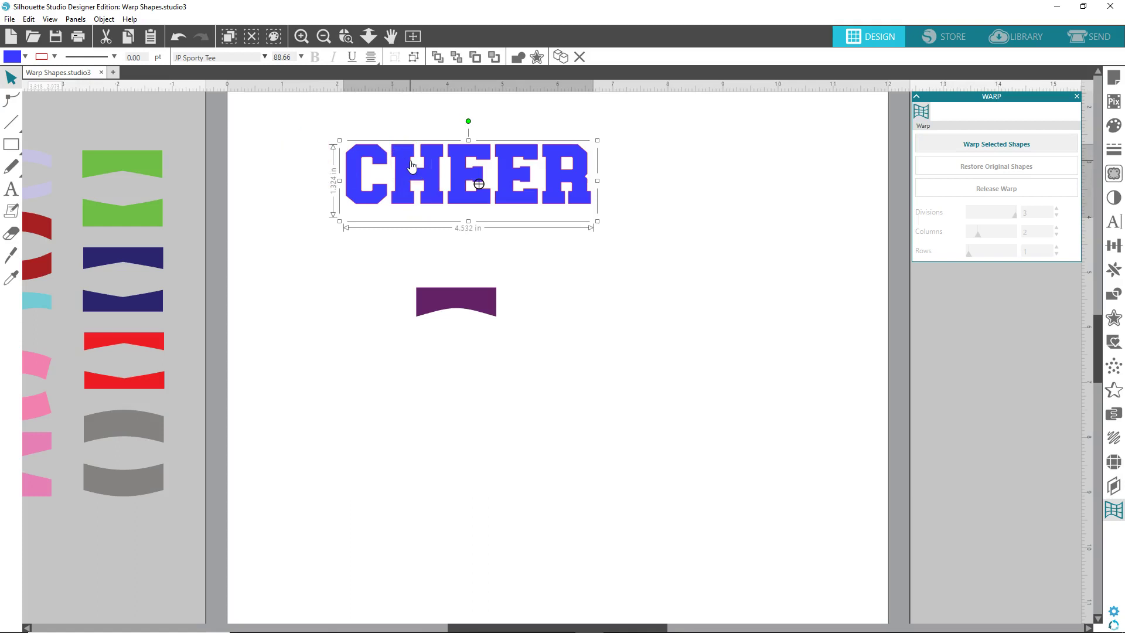
{"action": "right_click", "coordinate": [412, 167]}
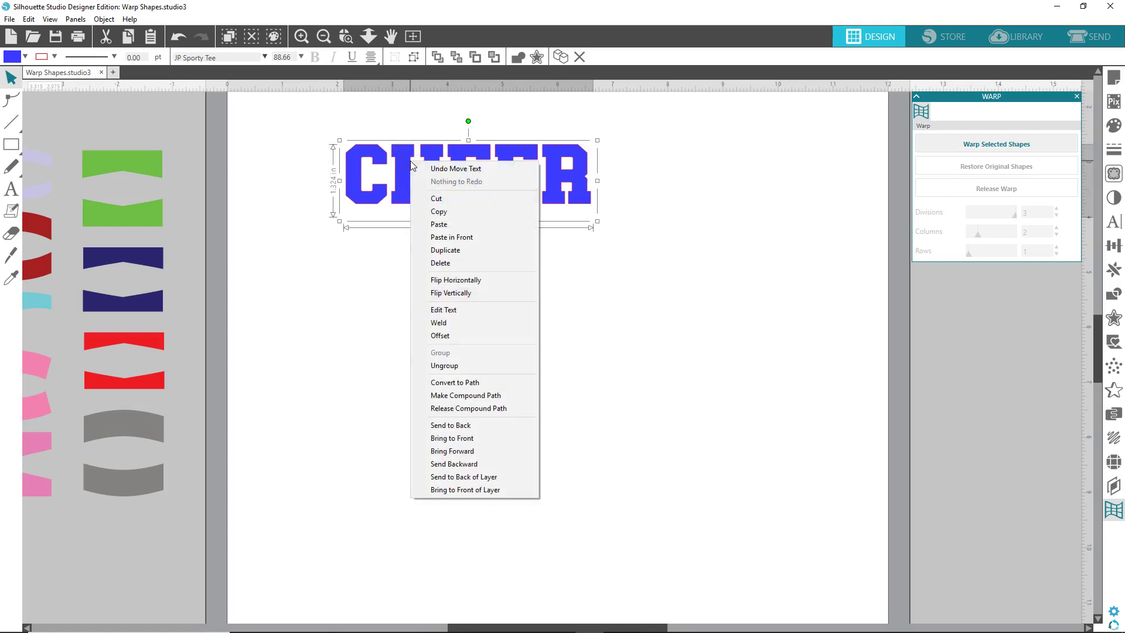
{"action": "left_click", "coordinate": [463, 382]}
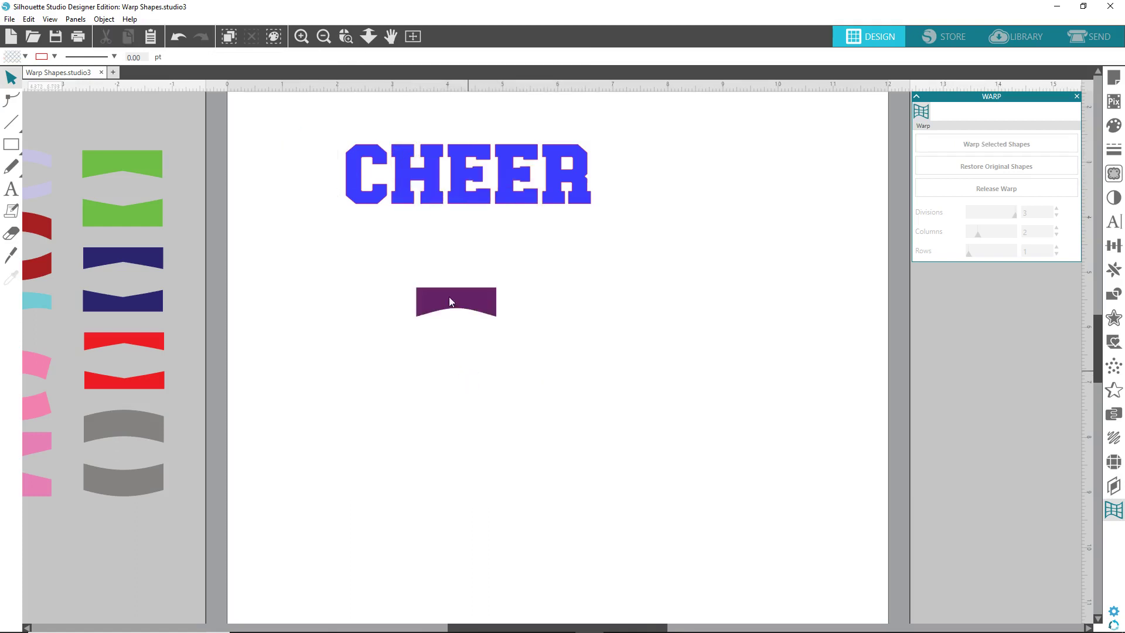
{"action": "left_click", "coordinate": [361, 195]}
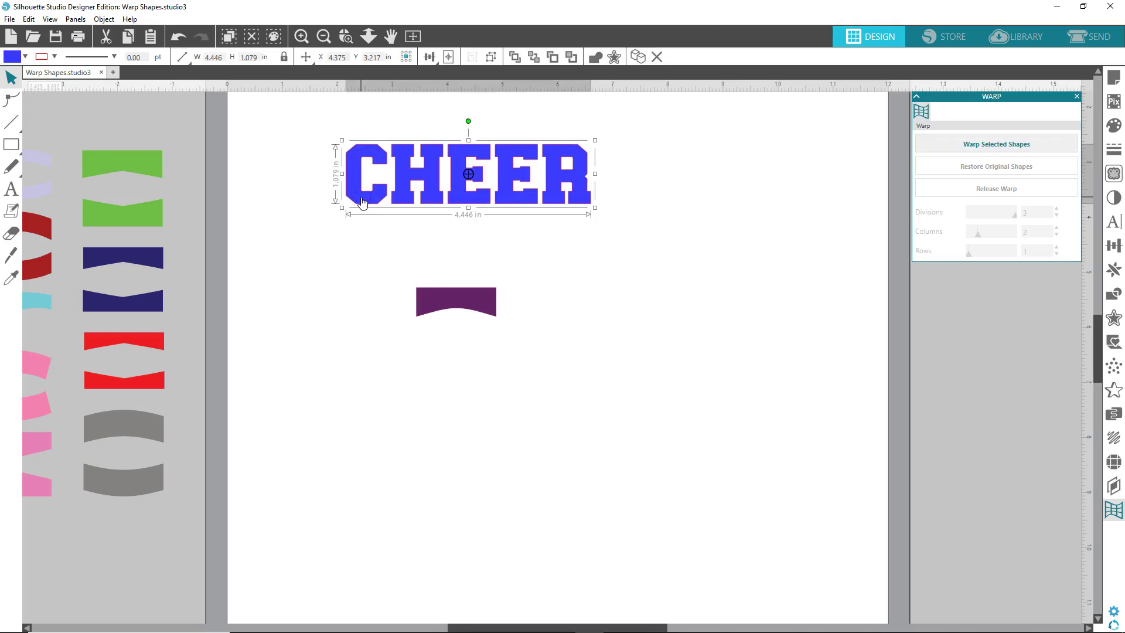
Set the purple banner's width to 10 inches and reposition it
{"action": "left_click", "coordinate": [492, 302]}
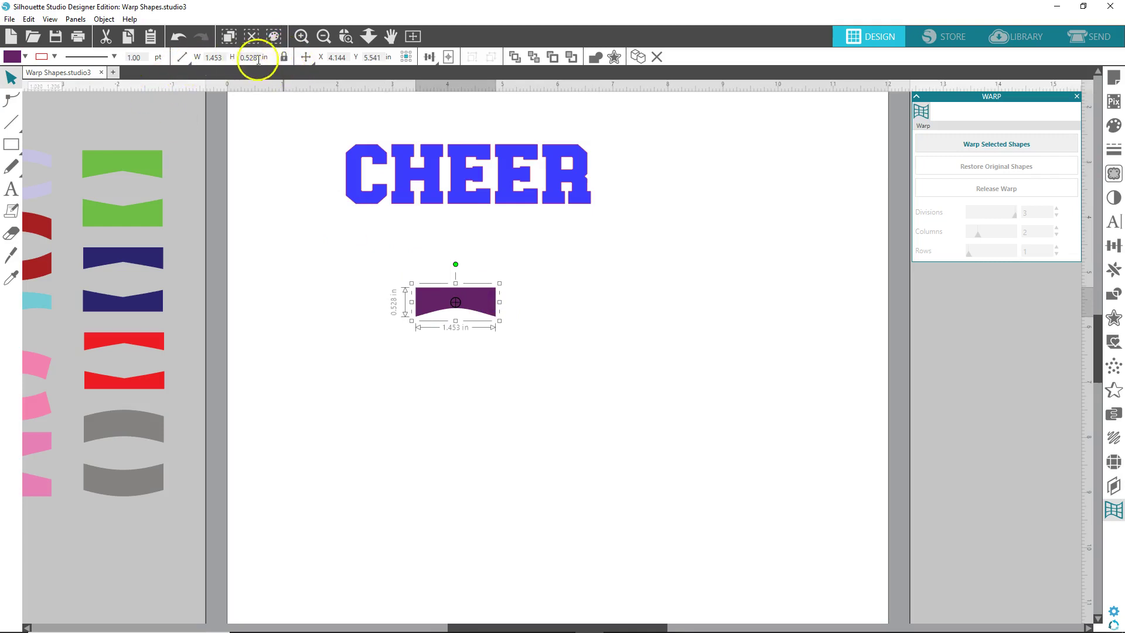
{"action": "left_click", "coordinate": [201, 59]}
{"action": "type", "text": "10"}
{"action": "key", "text": "Return"}
{"action": "left_click_drag", "start_coordinate": [341, 330], "coordinate": [443, 438]}
{"action": "left_click", "coordinate": [463, 235]}
Make CHEER 10 inches wide and rest it on the banner's top edge
{"action": "left_click", "coordinate": [466, 199]}
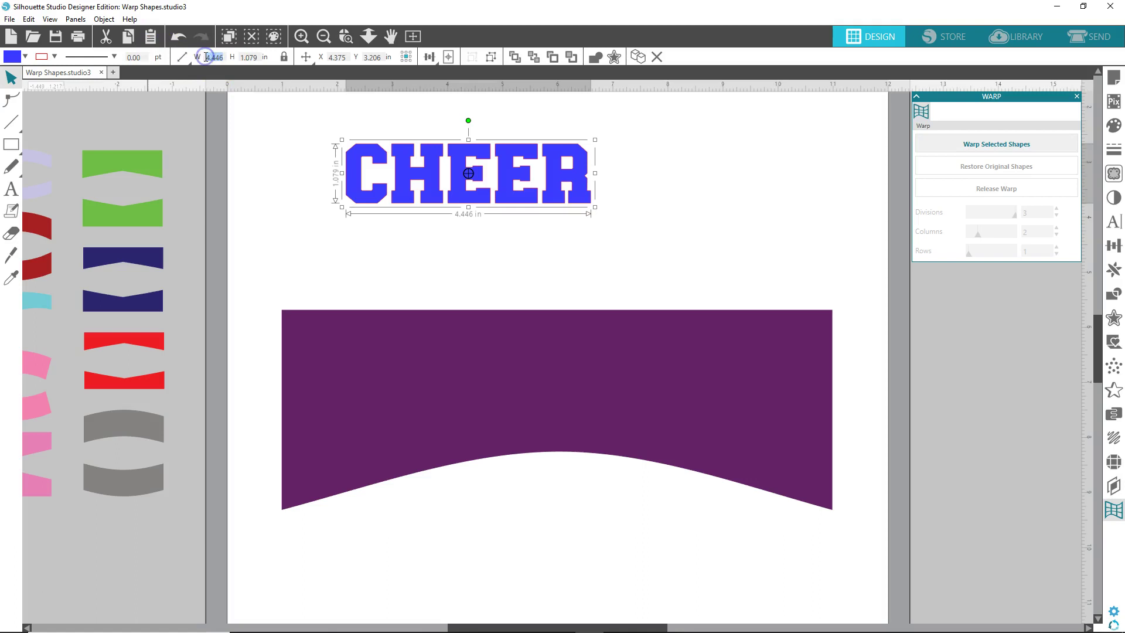
{"action": "type", "text": "10"}
{"action": "key", "text": "Return"}
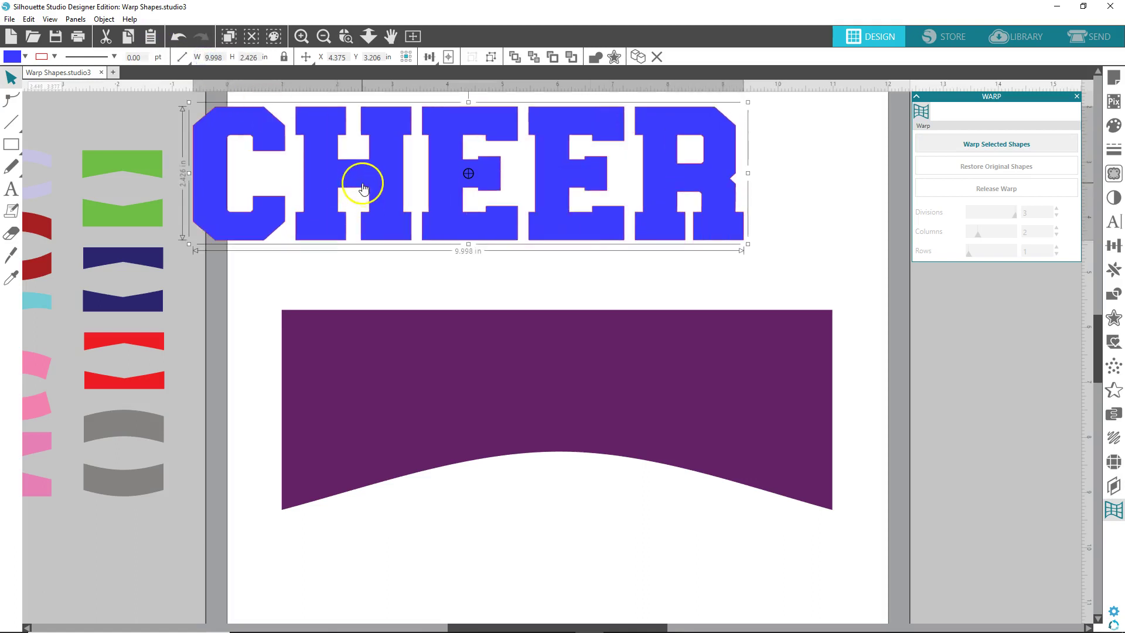
{"action": "left_click_drag", "start_coordinate": [360, 183], "coordinate": [448, 268]}
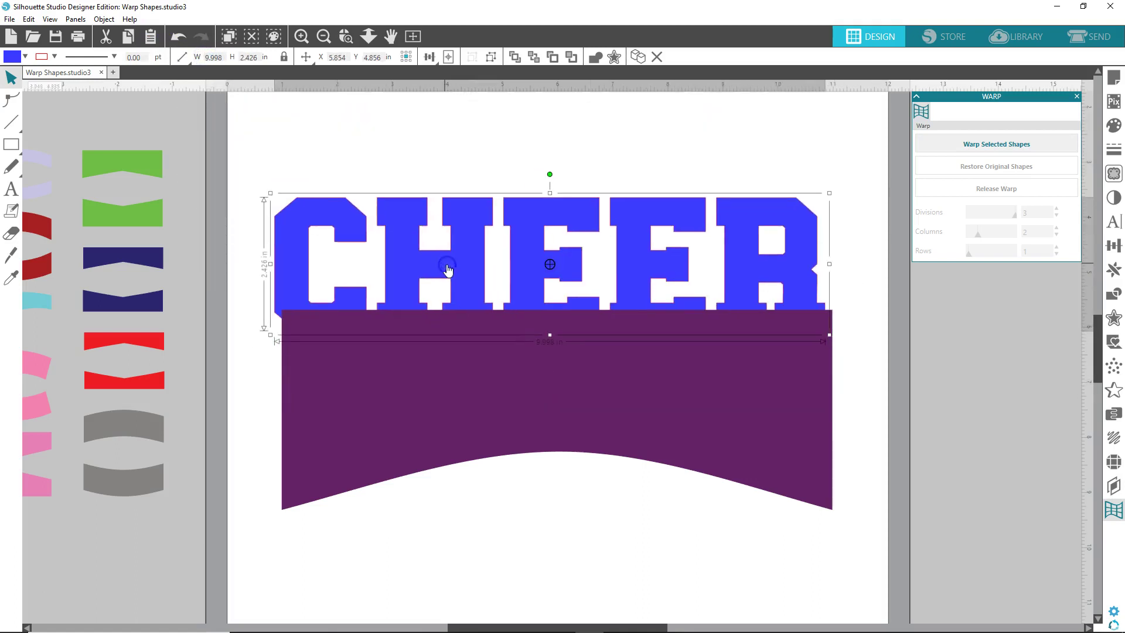
Bring CHEER to the front and move it down onto the purple banner
{"action": "left_click", "coordinate": [104, 20]}
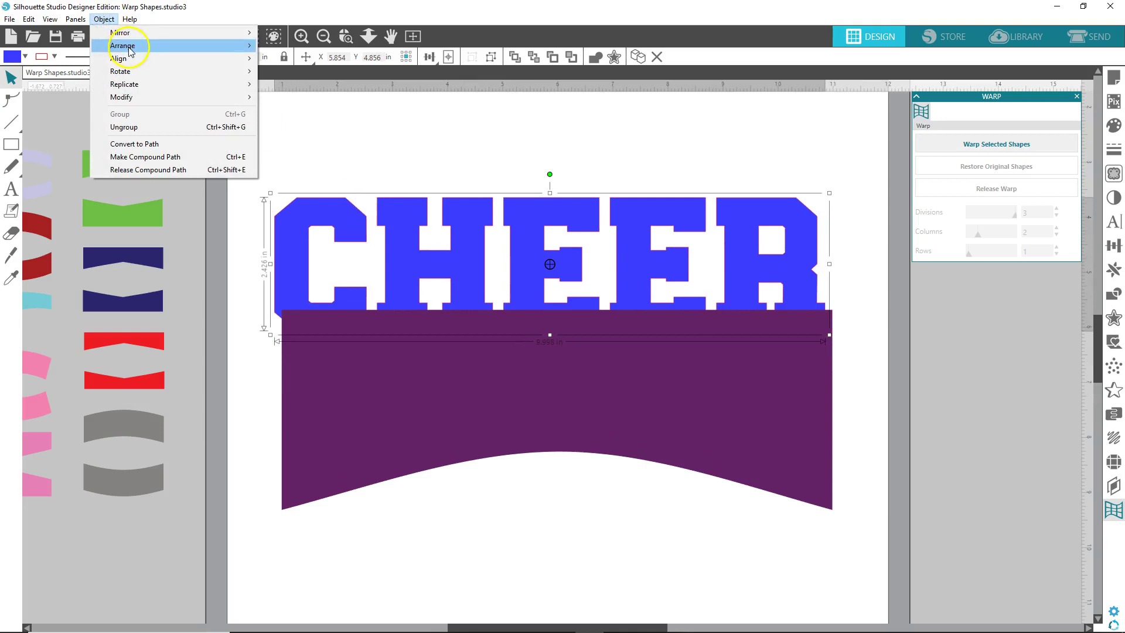
{"action": "mouse_move", "coordinate": [129, 46]}
{"action": "left_click", "coordinate": [311, 46]}
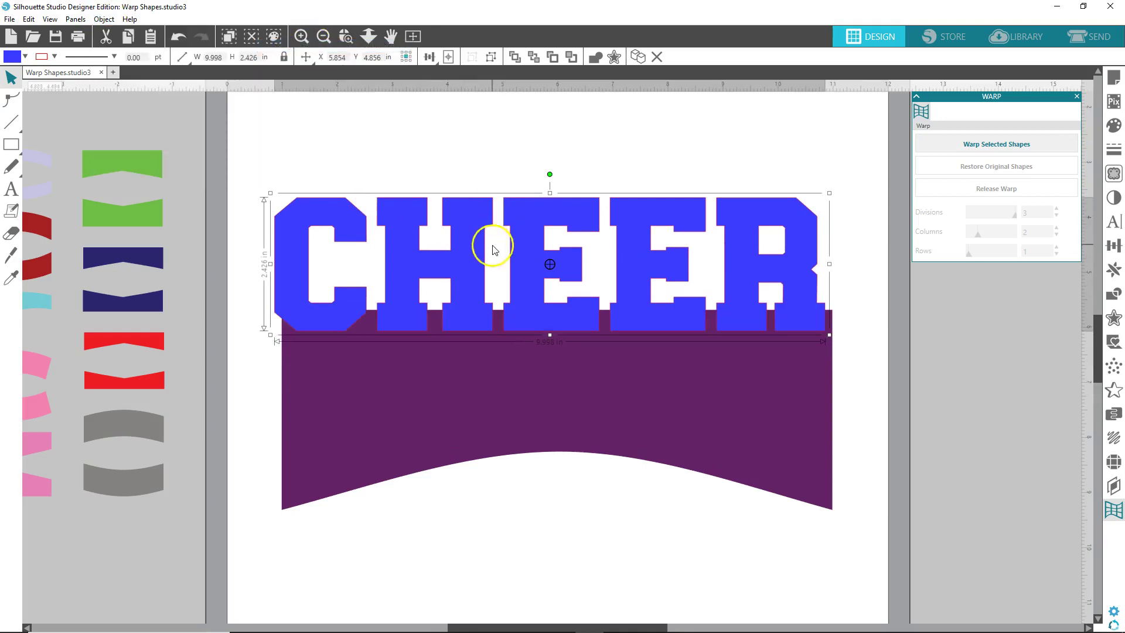
{"action": "left_click_drag", "start_coordinate": [490, 244], "coordinate": [479, 369]}
Align CHEER and the banner by their centres and their top edges
{"action": "left_click_drag", "start_coordinate": [256, 255], "coordinate": [709, 531]}
{"action": "left_click", "coordinate": [104, 19]}
{"action": "mouse_move", "coordinate": [122, 45]}
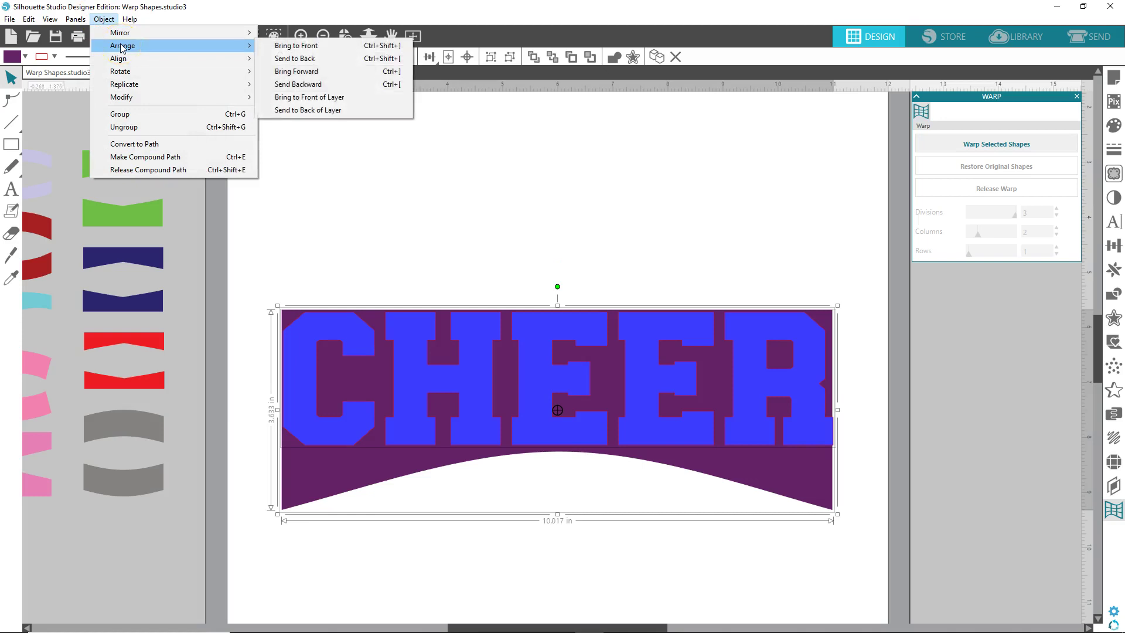
{"action": "left_click", "coordinate": [129, 59]}
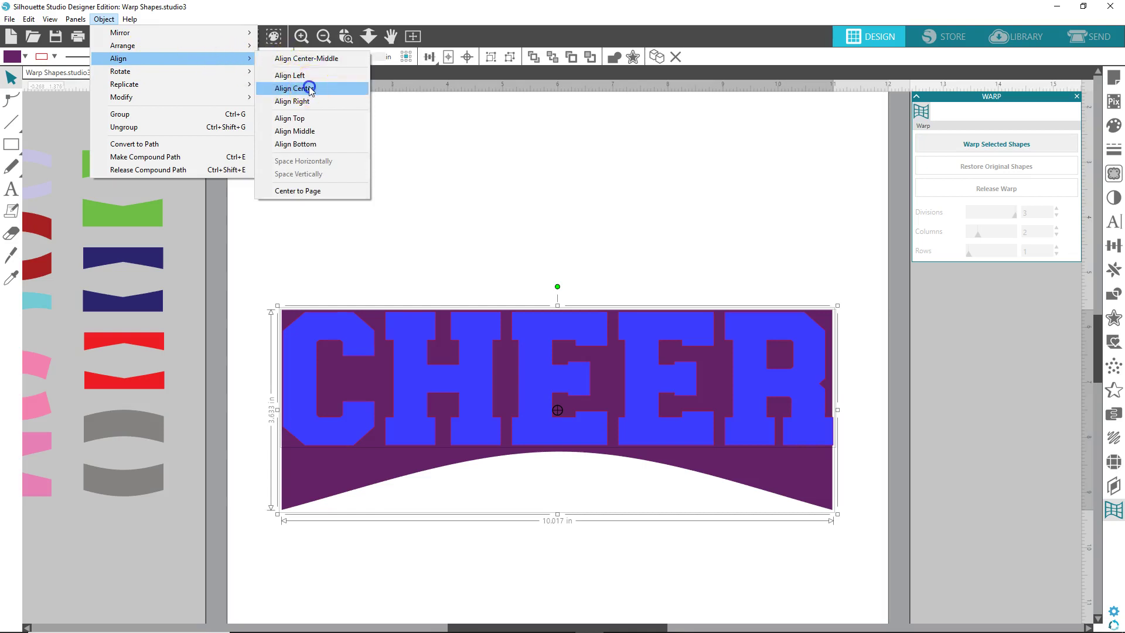
{"action": "left_click", "coordinate": [309, 88]}
{"action": "left_click", "coordinate": [103, 19]}
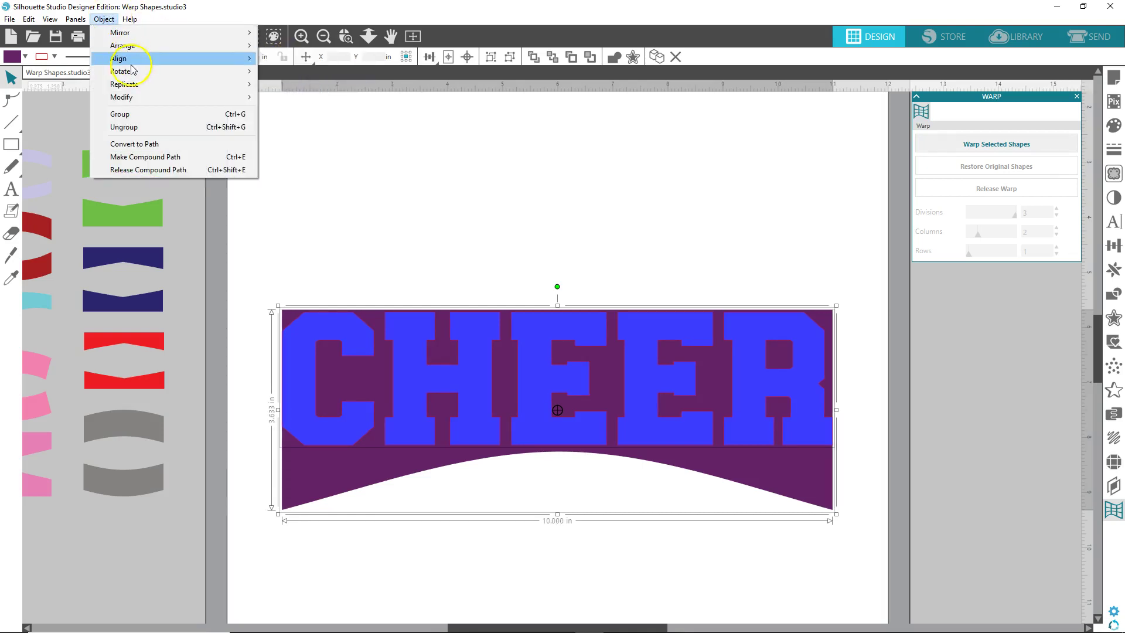
{"action": "mouse_move", "coordinate": [126, 59]}
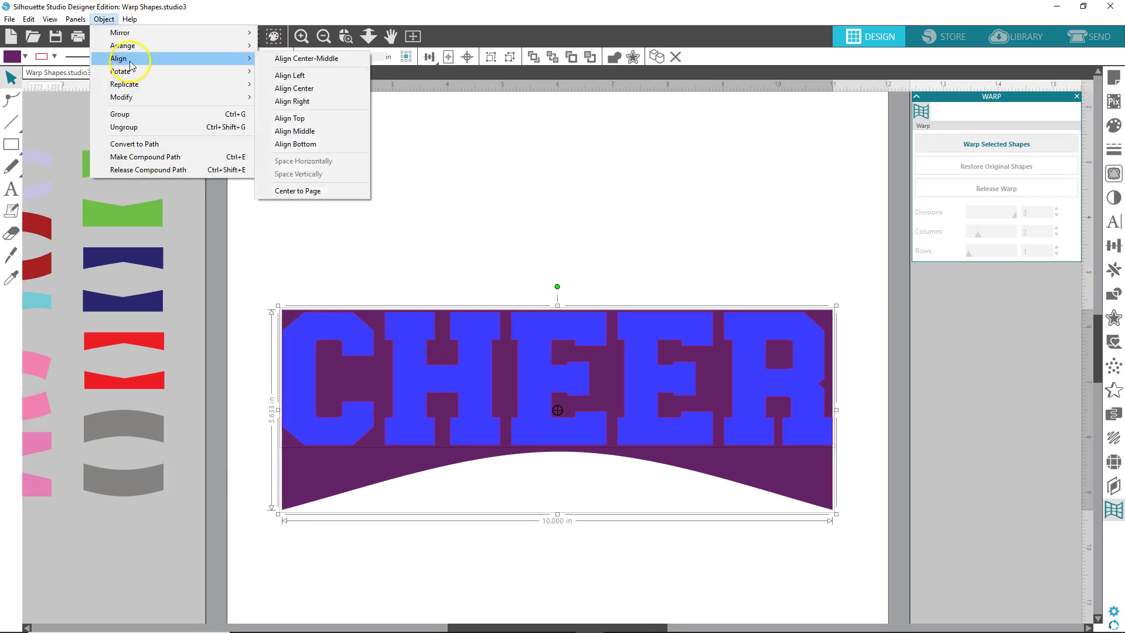
{"action": "left_click", "coordinate": [311, 118]}
{"action": "left_click", "coordinate": [372, 217]}
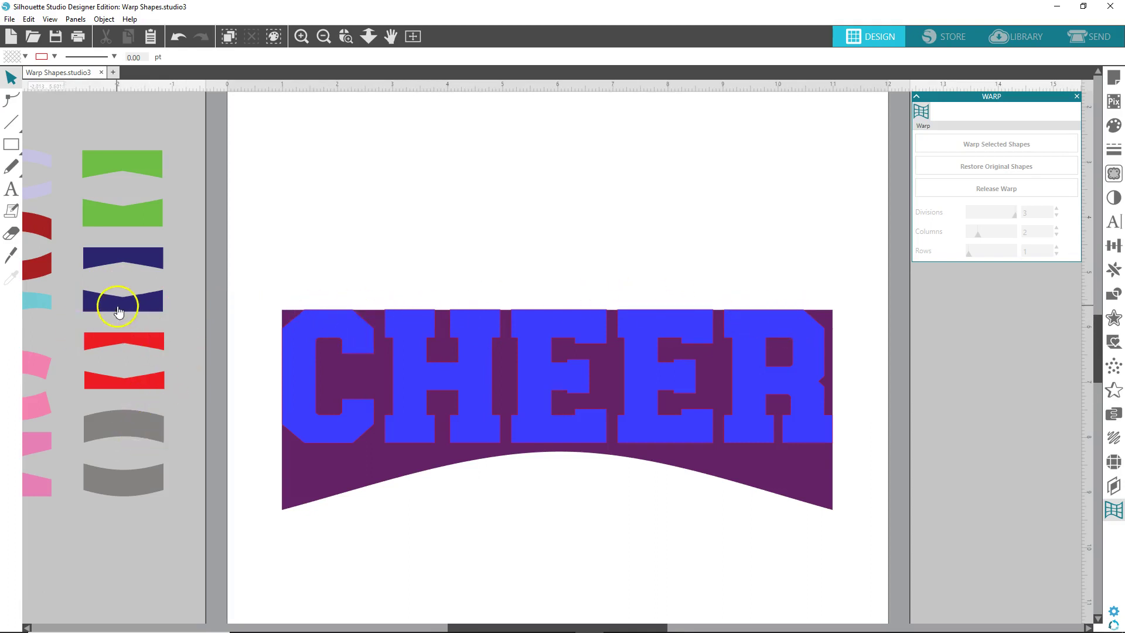
Apply a warp grid to CHEER with 3 divisions, 1 column and 1 row
{"action": "left_click", "coordinate": [648, 367]}
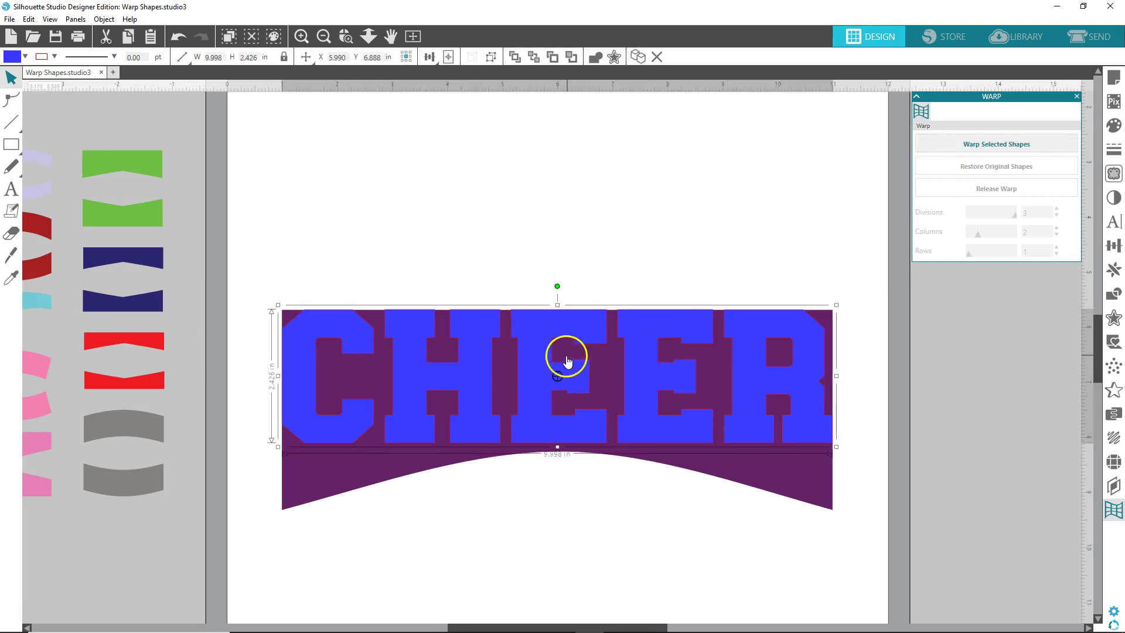
{"action": "left_click", "coordinate": [1111, 514]}
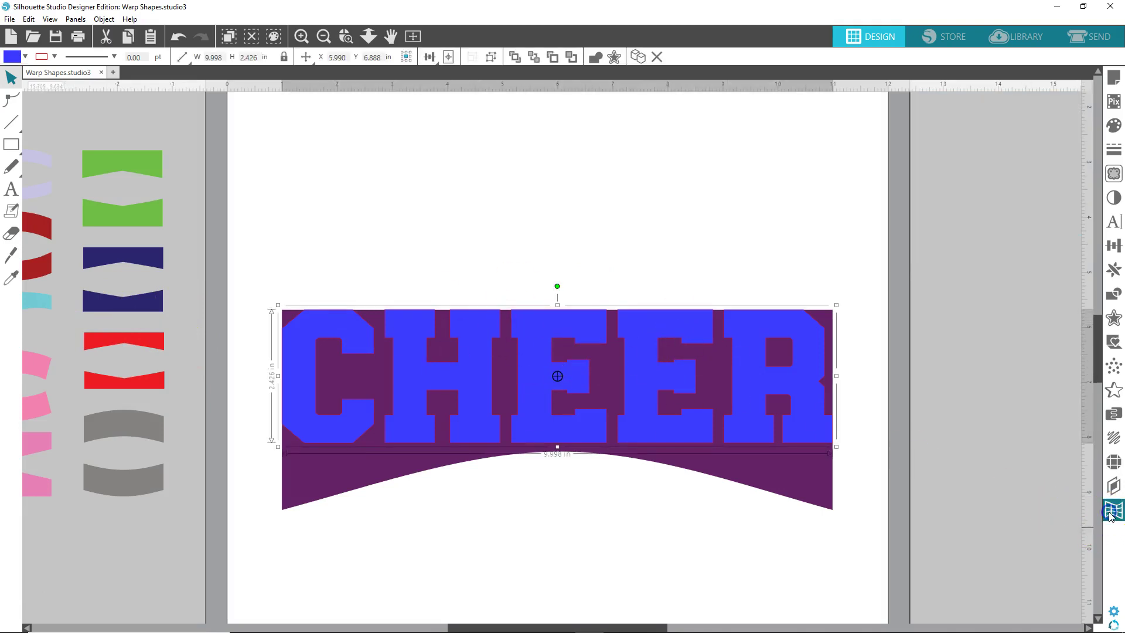
{"action": "left_click", "coordinate": [1111, 514]}
{"action": "left_click", "coordinate": [978, 147]}
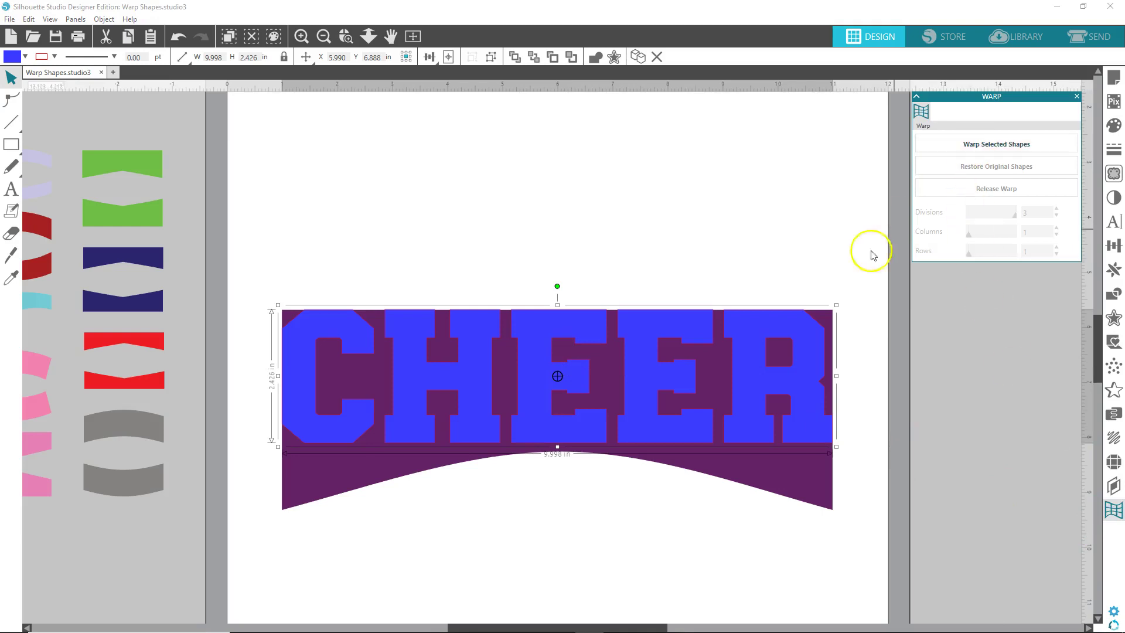
{"action": "left_click", "coordinate": [987, 146]}
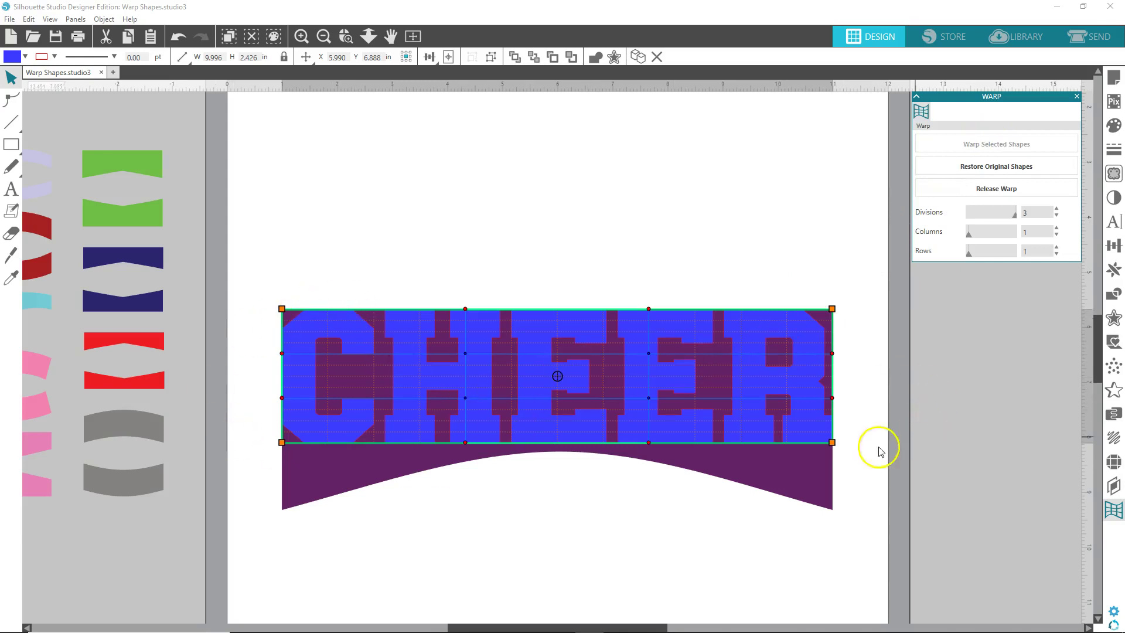
{"action": "mouse_move", "coordinate": [833, 398]}
{"action": "left_mouse_down"}
{"action": "mouse_move", "coordinate": [879, 407]}
{"action": "mouse_move", "coordinate": [835, 394]}
{"action": "left_mouse_up"}
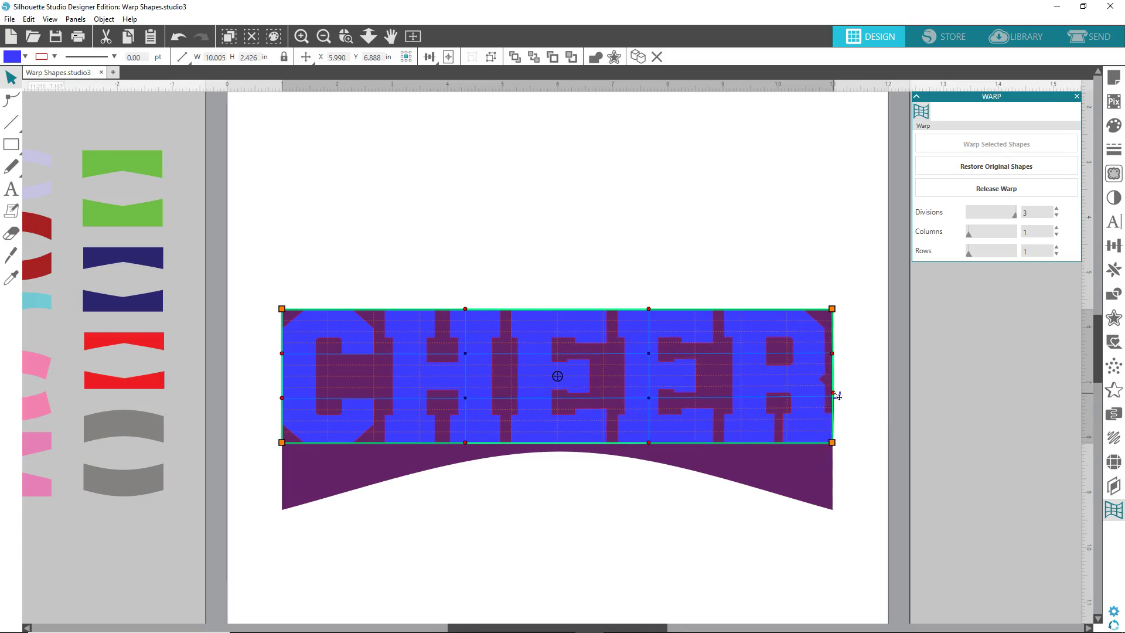
{"action": "left_click_drag", "start_coordinate": [832, 392], "coordinate": [833, 392]}
Raise warp columns to 2 and arch CHEER's bottom edge to the banner's curve
{"action": "left_click", "coordinate": [1057, 229]}
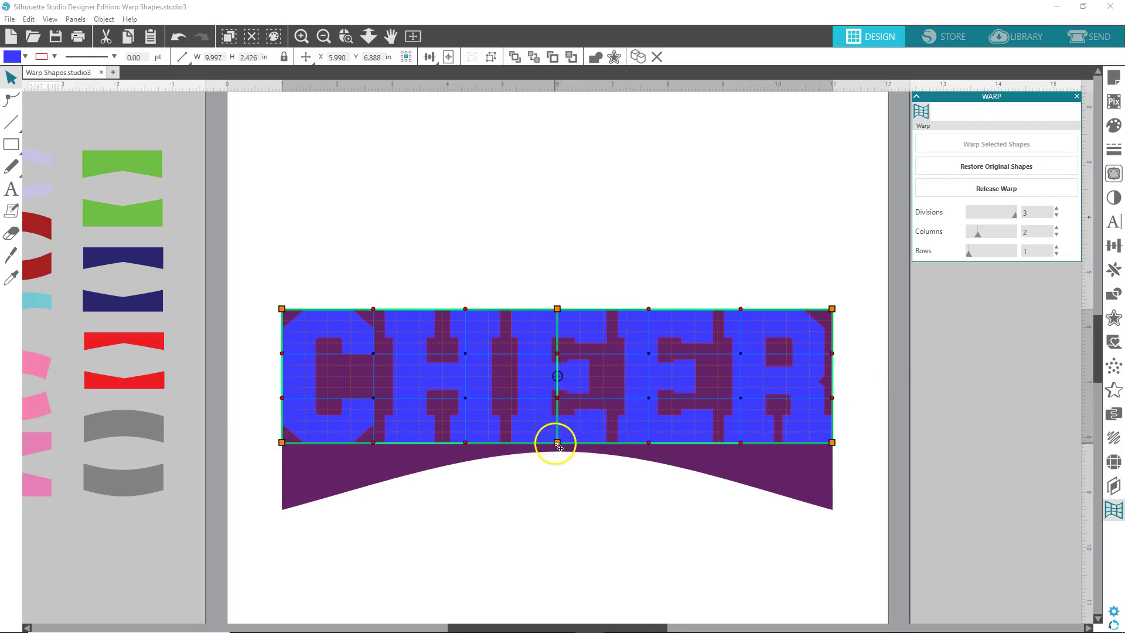
{"action": "left_click_drag", "start_coordinate": [559, 446], "coordinate": [560, 455]}
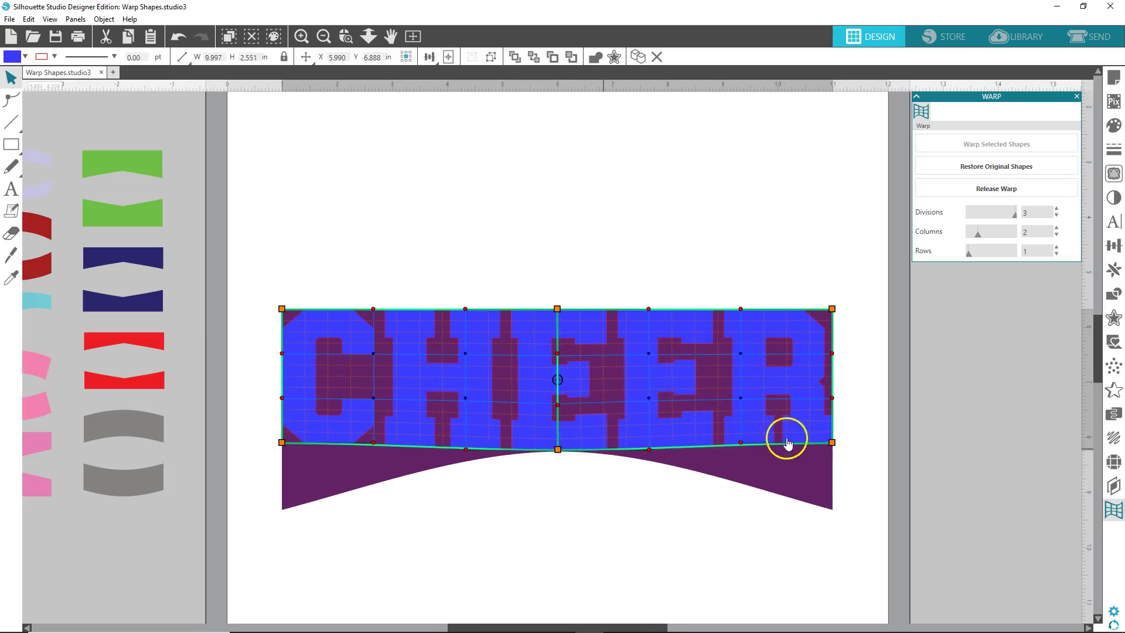
{"action": "left_click_drag", "start_coordinate": [832, 464], "coordinate": [832, 513]}
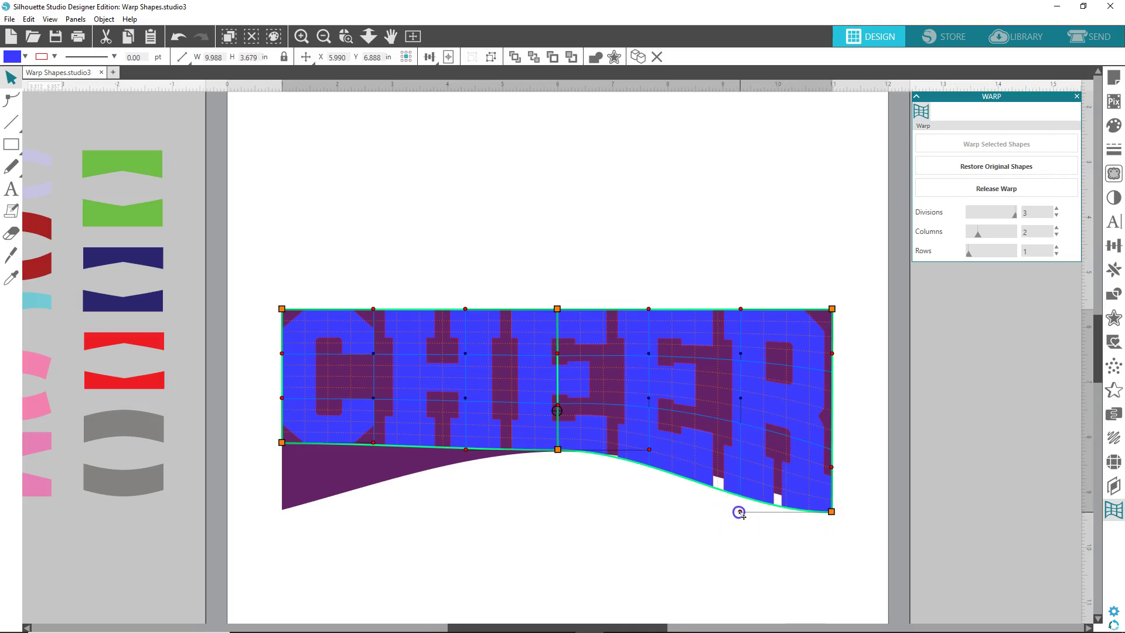
{"action": "left_click_drag", "start_coordinate": [740, 513], "coordinate": [745, 484]}
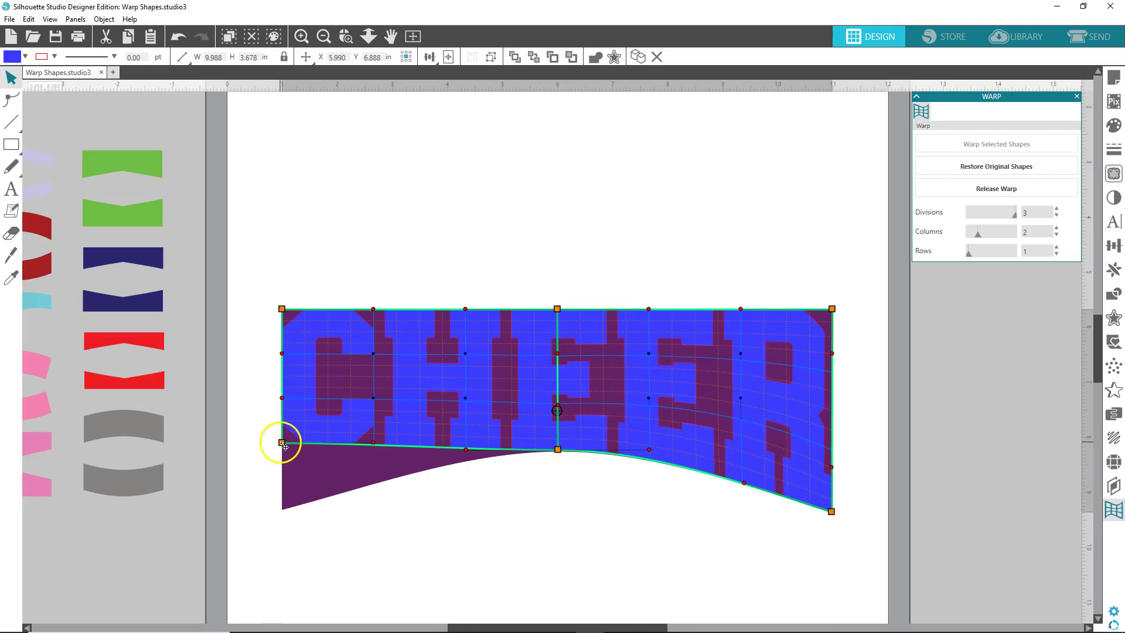
{"action": "left_click_drag", "start_coordinate": [282, 443], "coordinate": [281, 511]}
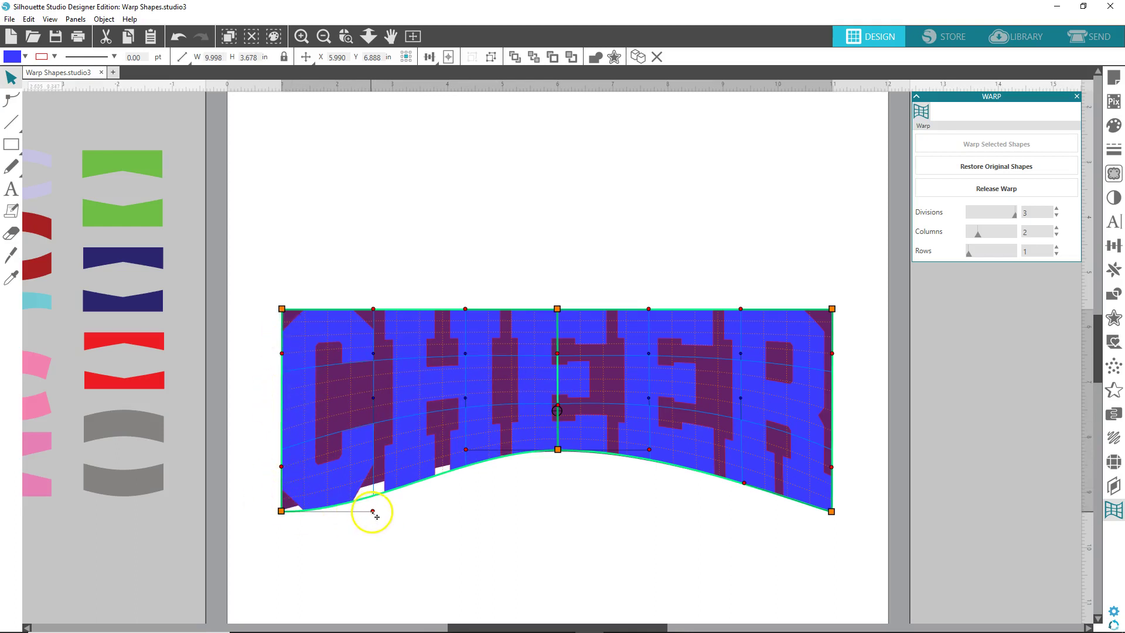
{"action": "left_click_drag", "start_coordinate": [373, 512], "coordinate": [368, 486]}
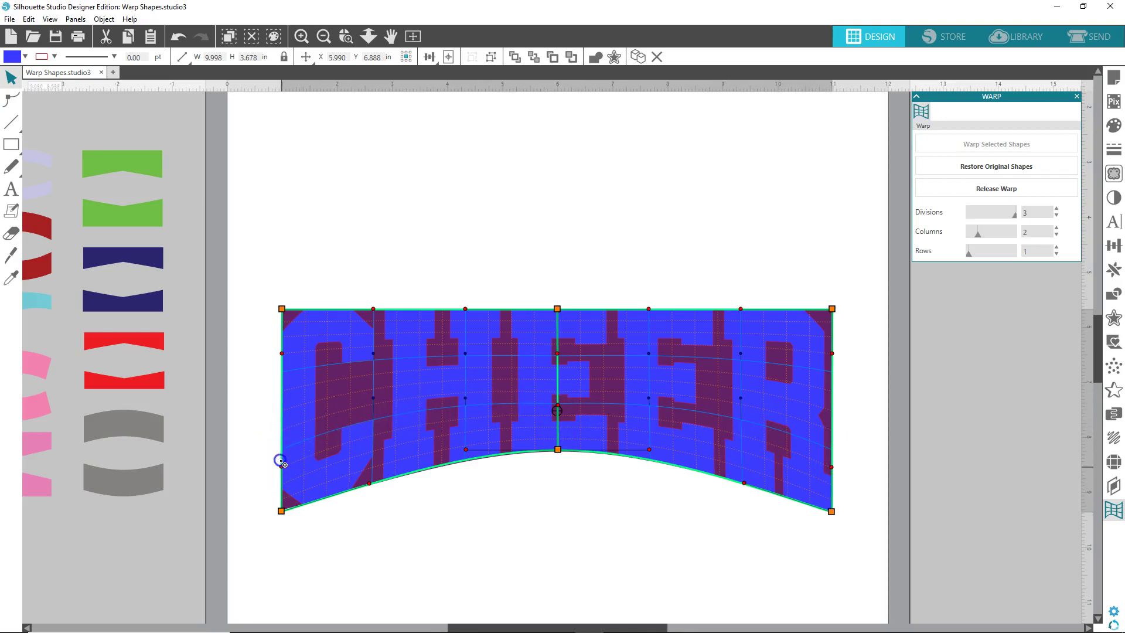
Adjust the left edge and inner warp nodes so CHEER's letters bend evenly
{"action": "left_click_drag", "start_coordinate": [281, 458], "coordinate": [284, 443]}
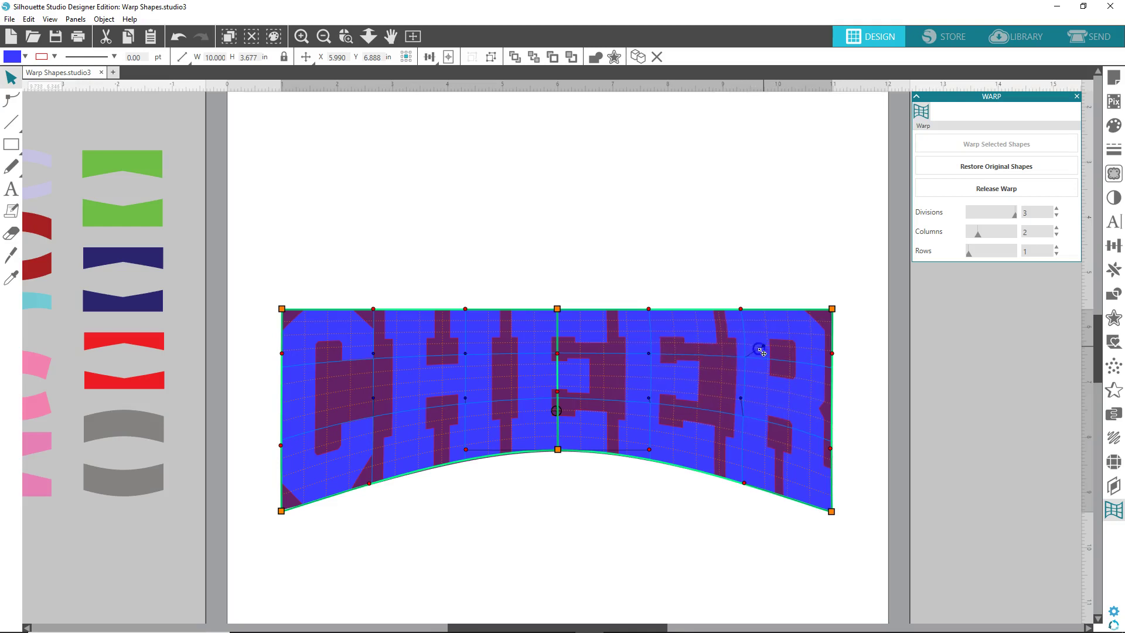
{"action": "left_click_drag", "start_coordinate": [757, 354], "coordinate": [744, 365]}
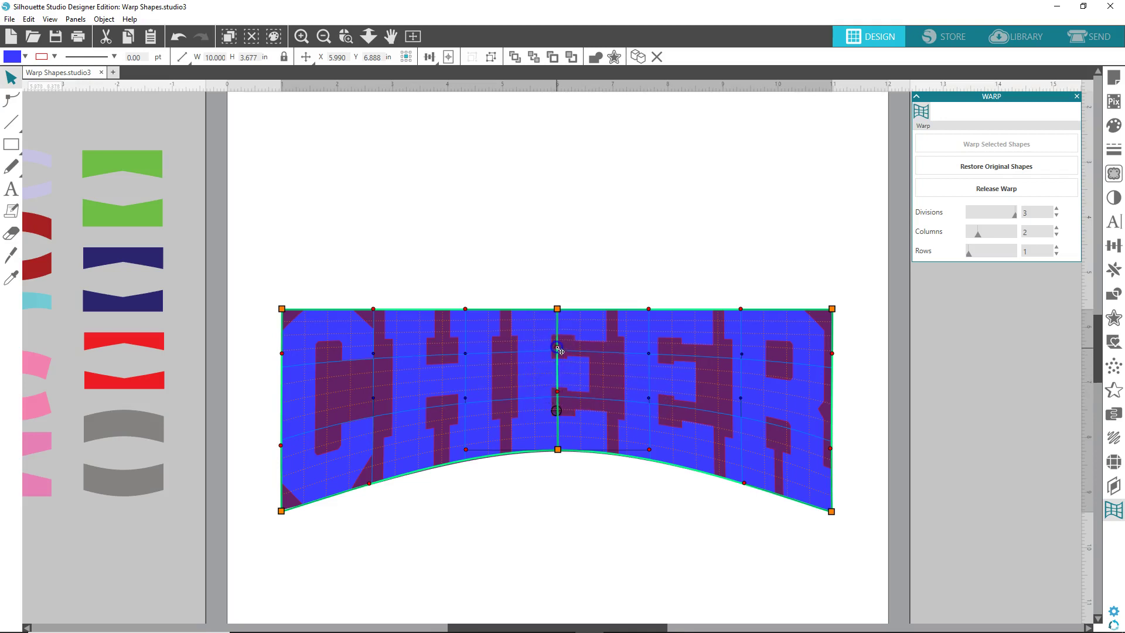
{"action": "left_click_drag", "start_coordinate": [560, 354], "coordinate": [559, 357]}
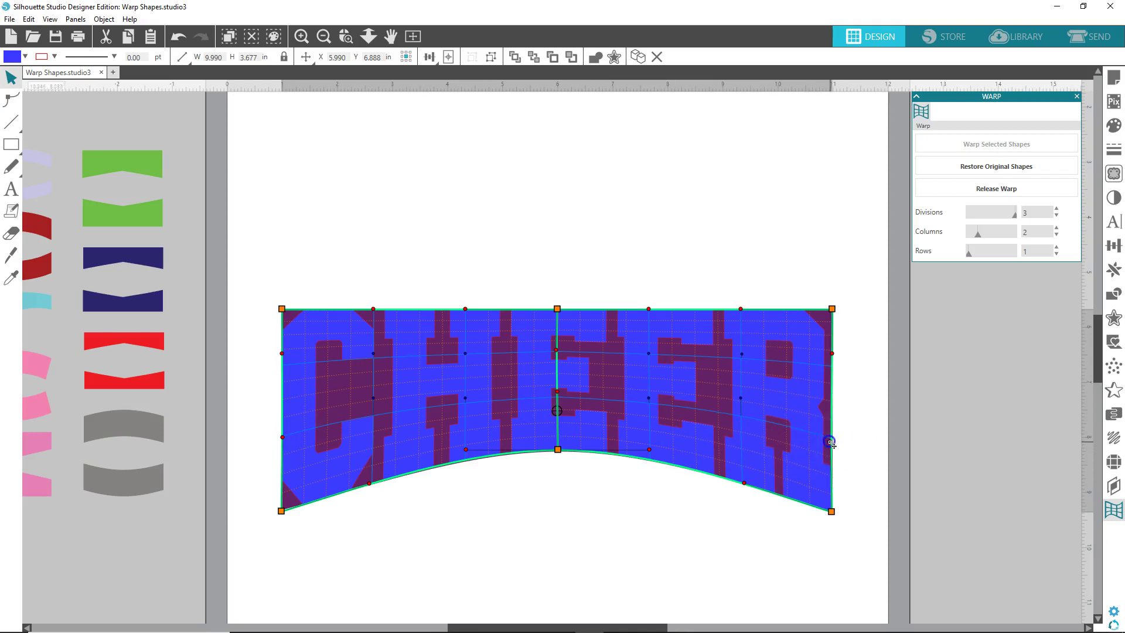
{"action": "left_click", "coordinate": [679, 523]}
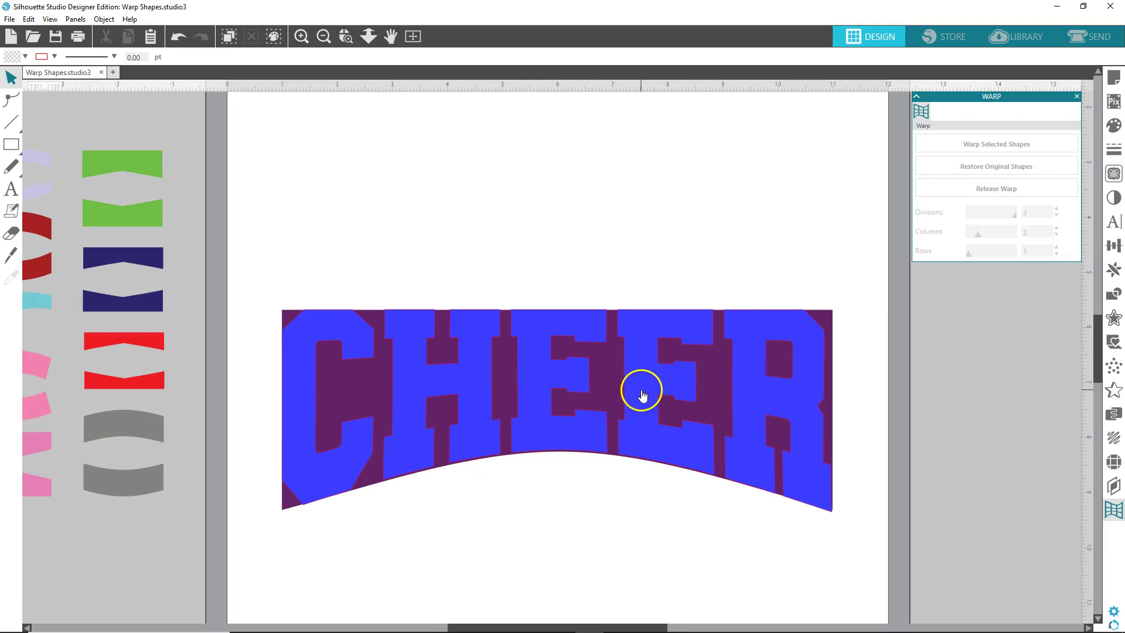
Separate CHEER from the purple banner, delete the banner, and move CHEER back
{"action": "left_click_drag", "start_coordinate": [643, 397], "coordinate": [648, 244]}
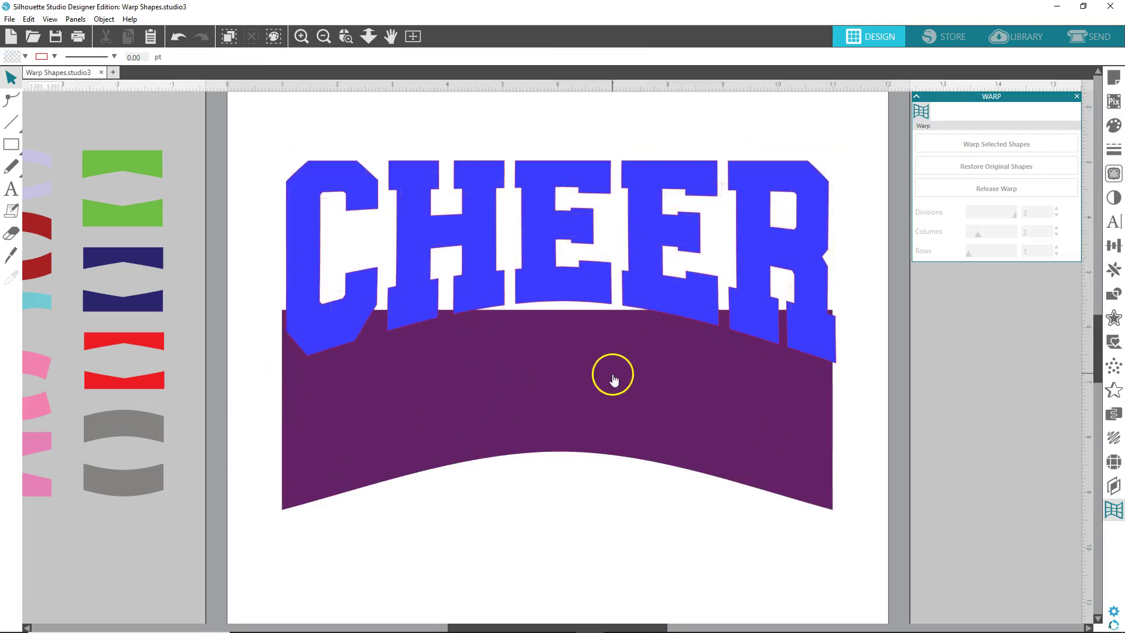
{"action": "left_click_drag", "start_coordinate": [610, 375], "coordinate": [626, 469]}
{"action": "left_click", "coordinate": [626, 471]}
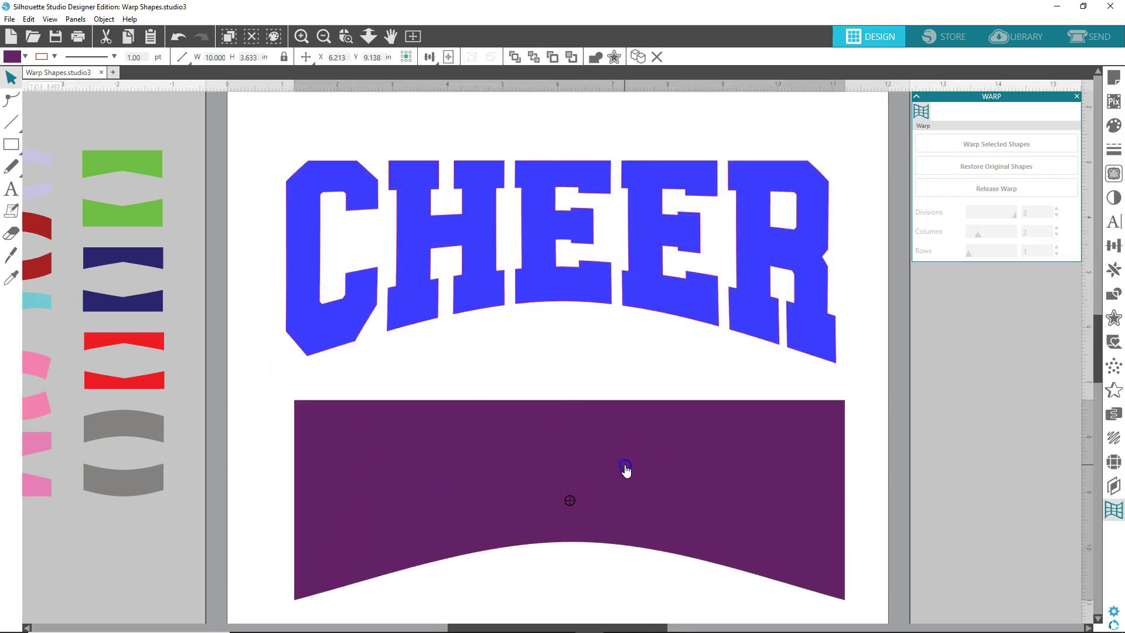
{"action": "key", "text": "Delete"}
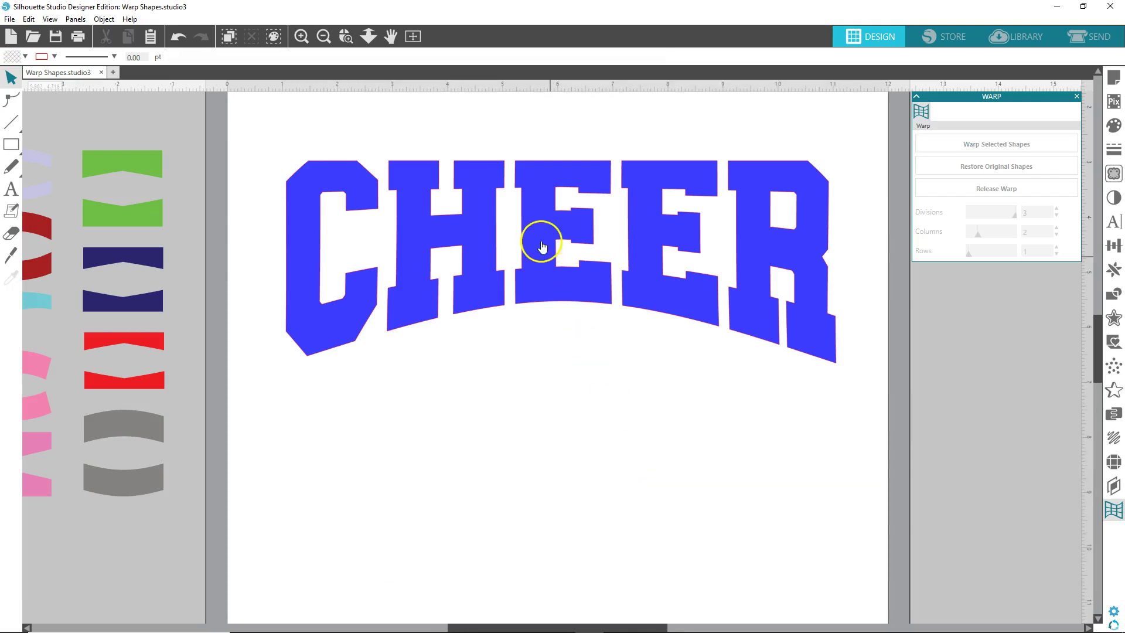
{"action": "left_click_drag", "start_coordinate": [542, 247], "coordinate": [540, 318]}
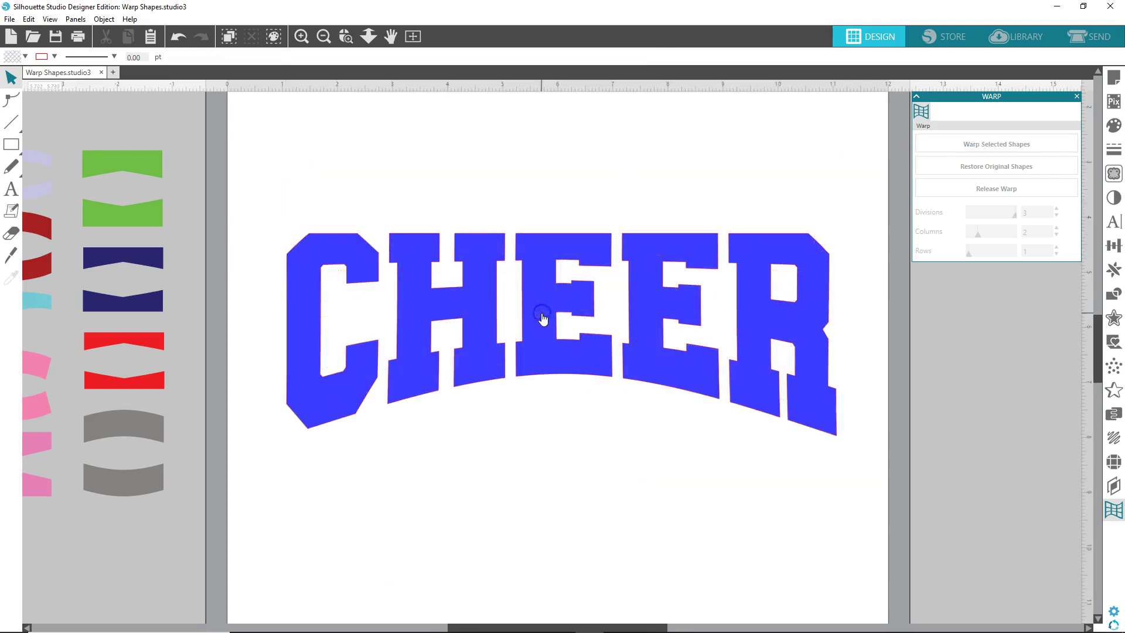
Release the warp on CHEER and select all the arched letters
{"action": "left_click", "coordinate": [749, 342]}
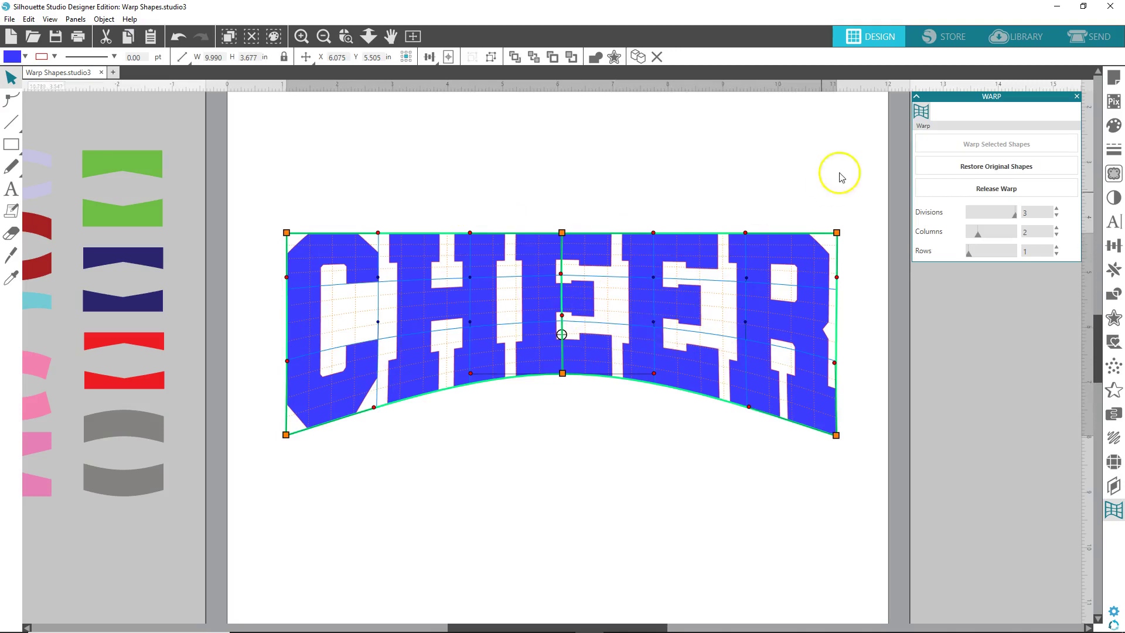
{"action": "left_click", "coordinate": [997, 189]}
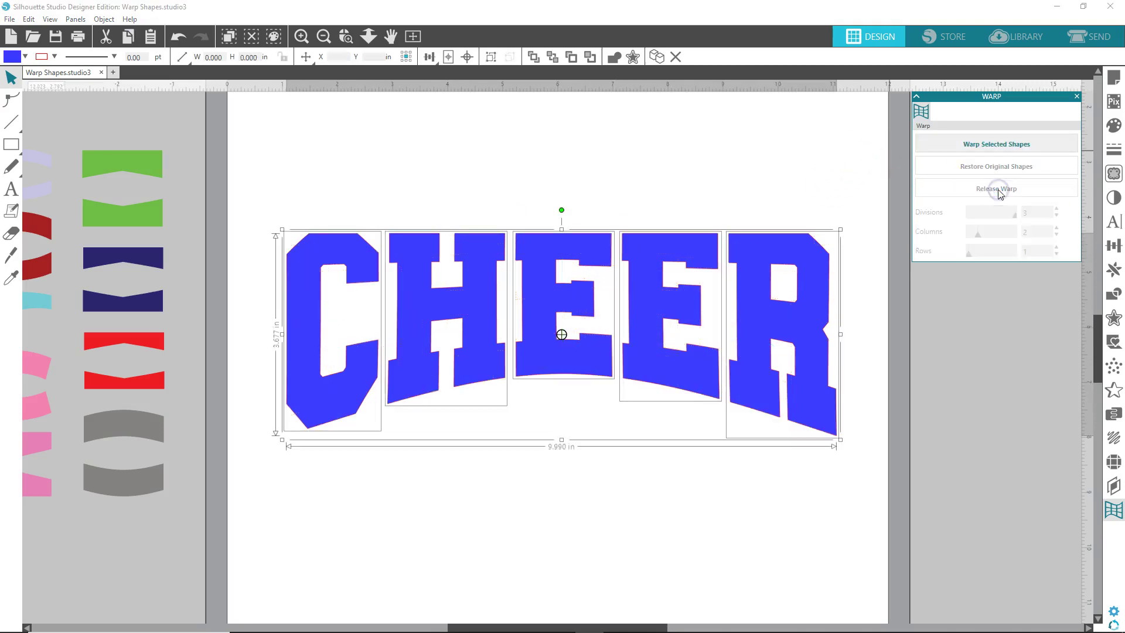
{"action": "left_click", "coordinate": [314, 201]}
{"action": "left_click_drag", "start_coordinate": [289, 201], "coordinate": [814, 409]}
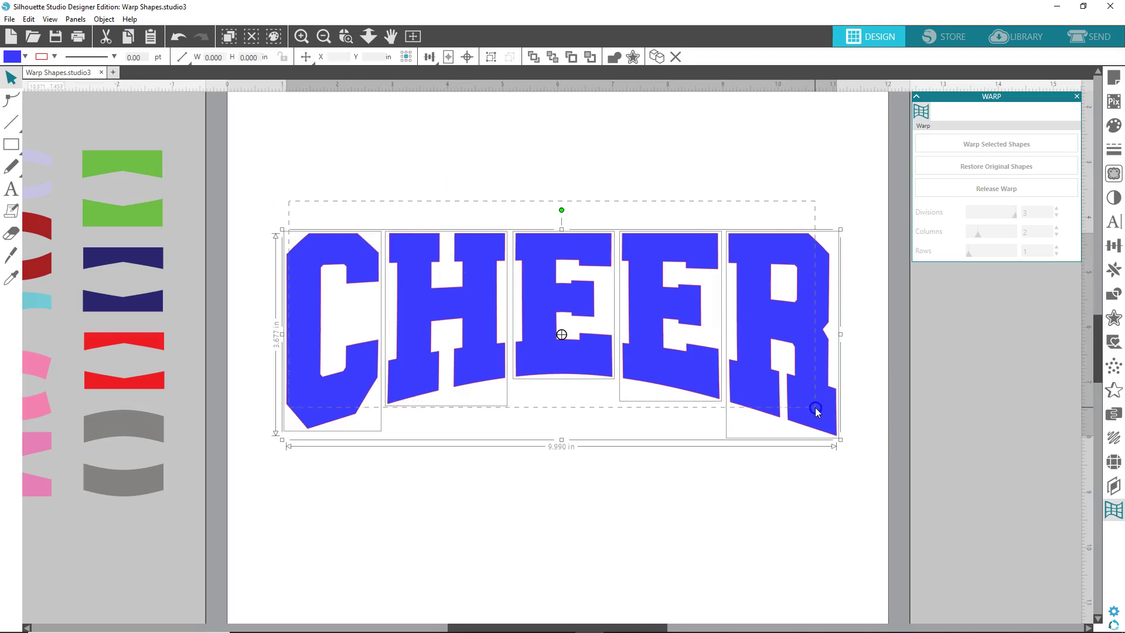
Try making the CHEER letters a compound path, then undo it as the fill was lost
{"action": "right_click", "coordinate": [768, 397]}
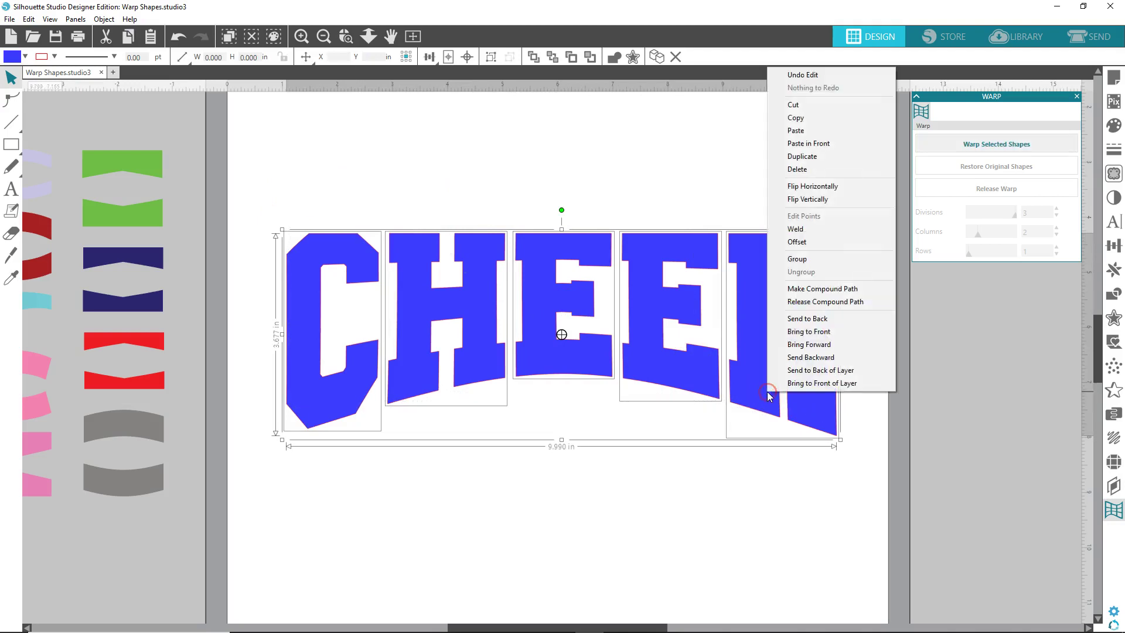
{"action": "left_click", "coordinate": [810, 290]}
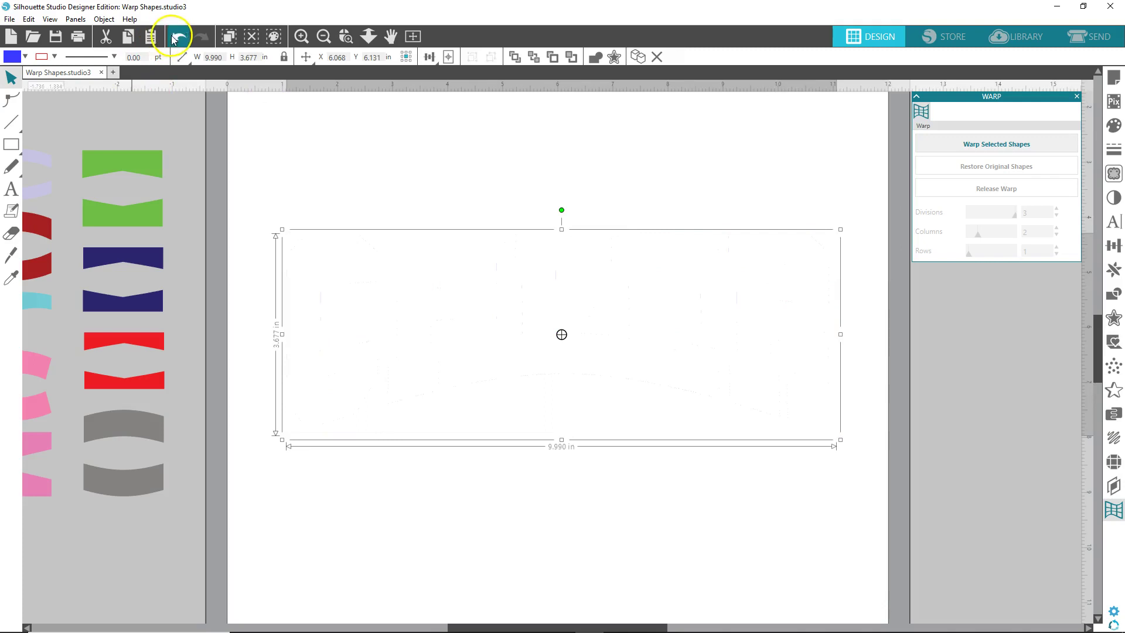
{"action": "left_click", "coordinate": [176, 37]}
Convert the letters to plain paths, retry the compound path, and undo it again
{"action": "left_click_drag", "start_coordinate": [293, 193], "coordinate": [816, 400]}
{"action": "left_click", "coordinate": [104, 19]}
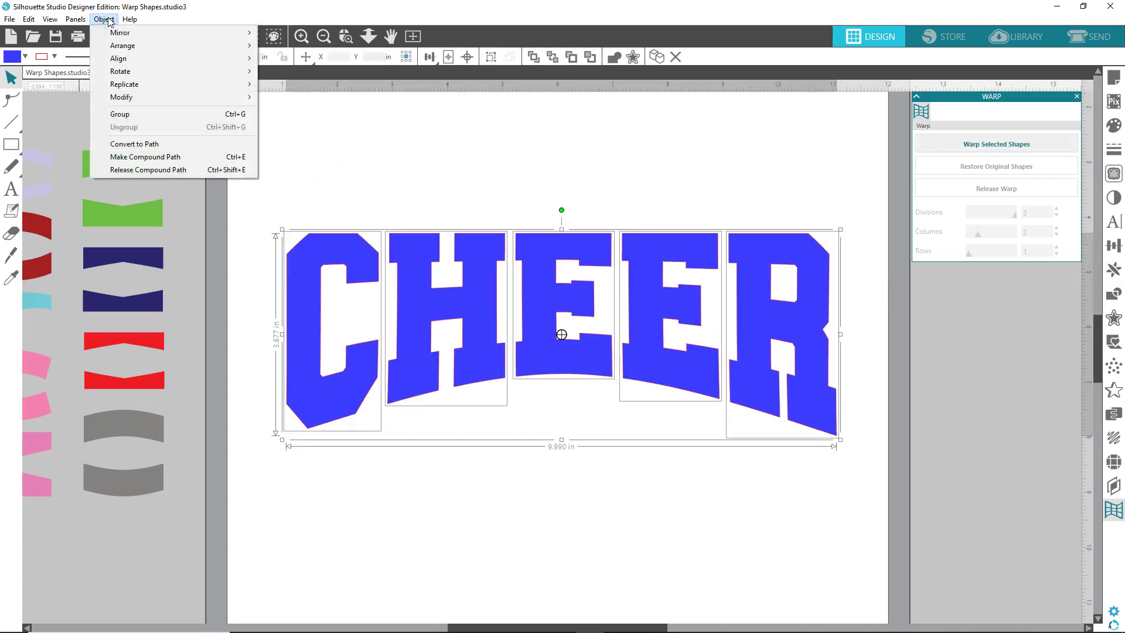
{"action": "left_click", "coordinate": [138, 144]}
{"action": "left_click", "coordinate": [629, 333]}
{"action": "key", "text": "ctrl+a"}
{"action": "right_click", "coordinate": [828, 380]}
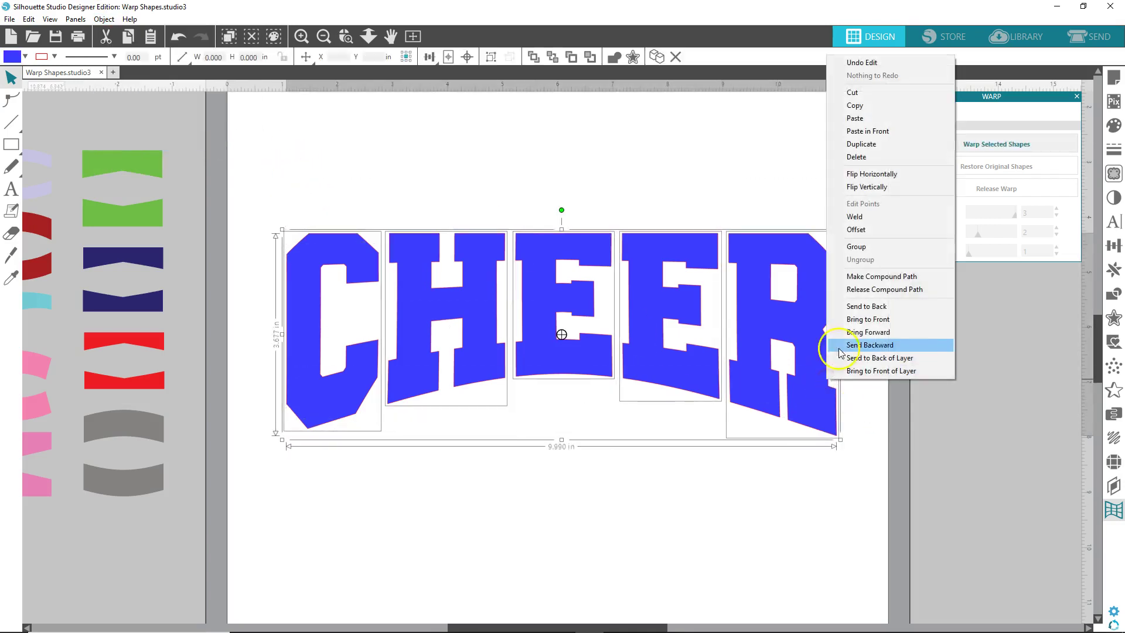
{"action": "left_click", "coordinate": [872, 279]}
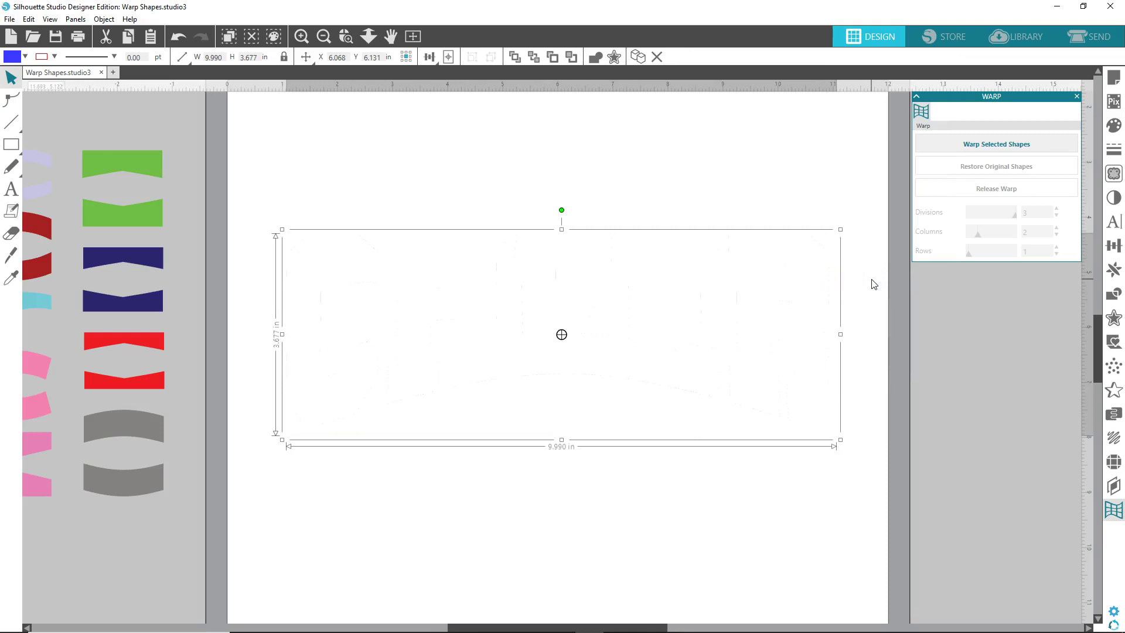
{"action": "left_click", "coordinate": [179, 36]}
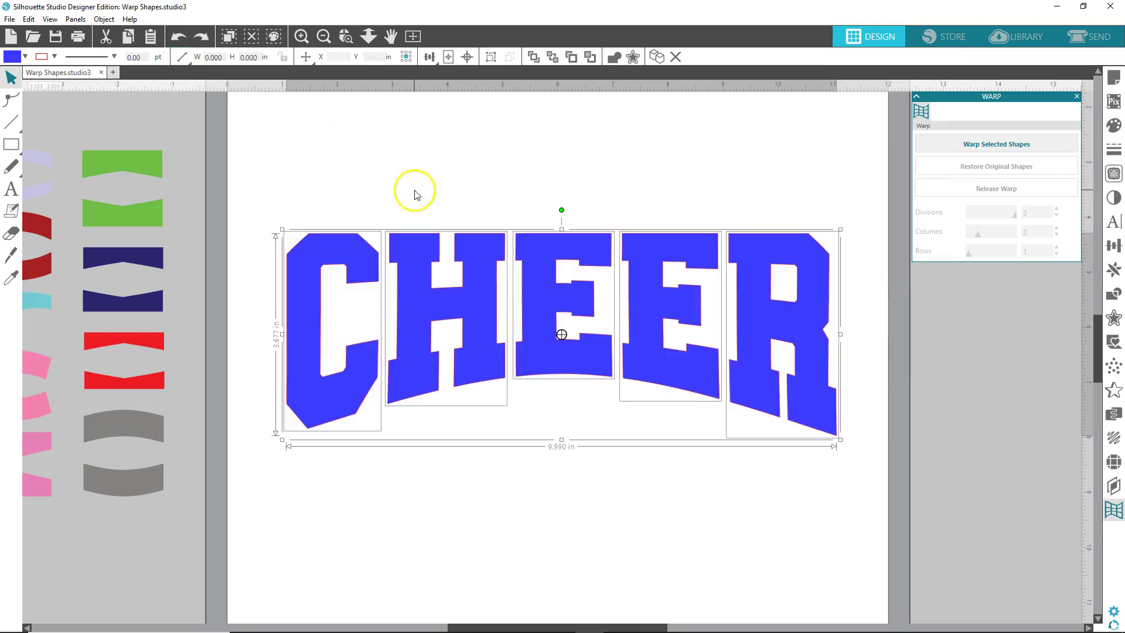
Weld the CHEER letters together and combine them into one compound path
{"action": "left_click_drag", "start_coordinate": [286, 182], "coordinate": [853, 453]}
{"action": "right_click", "coordinate": [802, 415]}
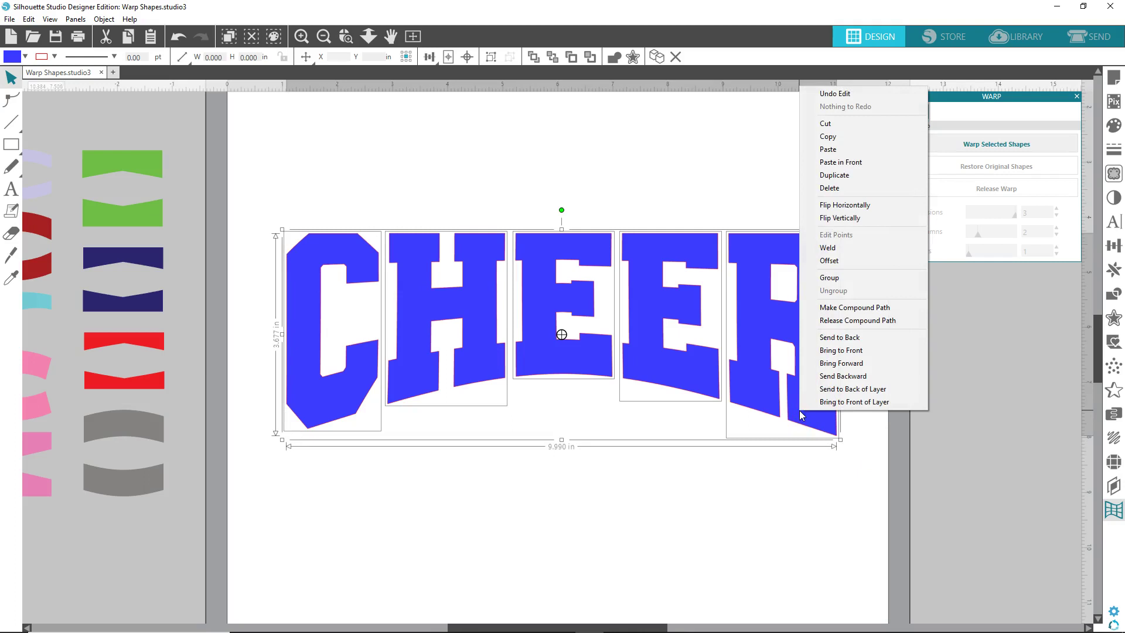
{"action": "left_click", "coordinate": [831, 249]}
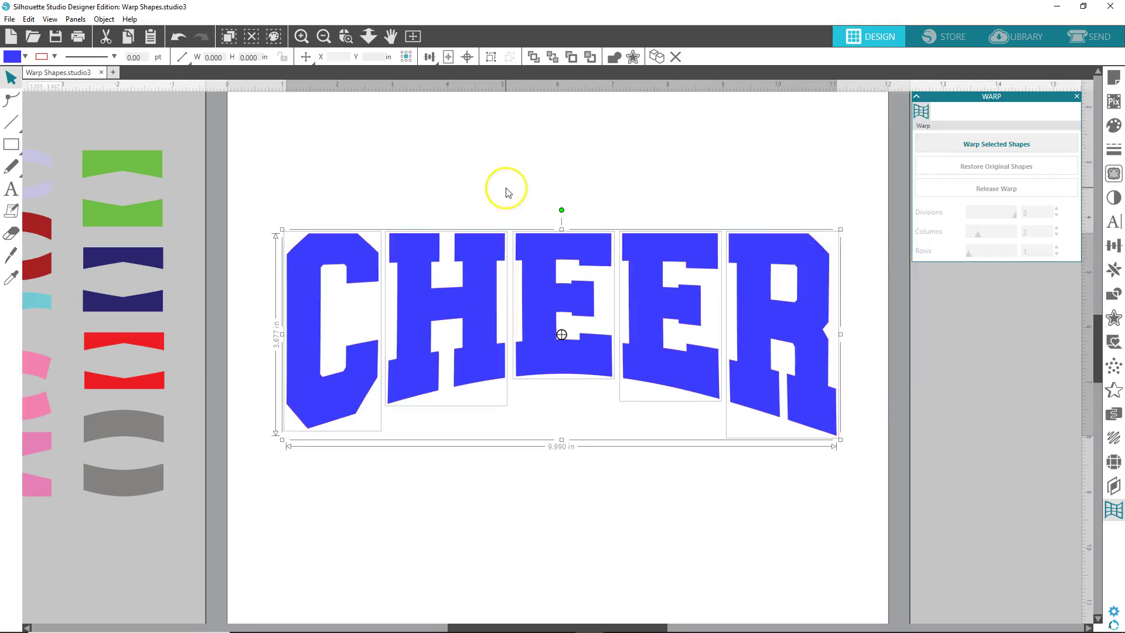
{"action": "left_click_drag", "start_coordinate": [322, 205], "coordinate": [844, 449]}
{"action": "right_click", "coordinate": [825, 382]}
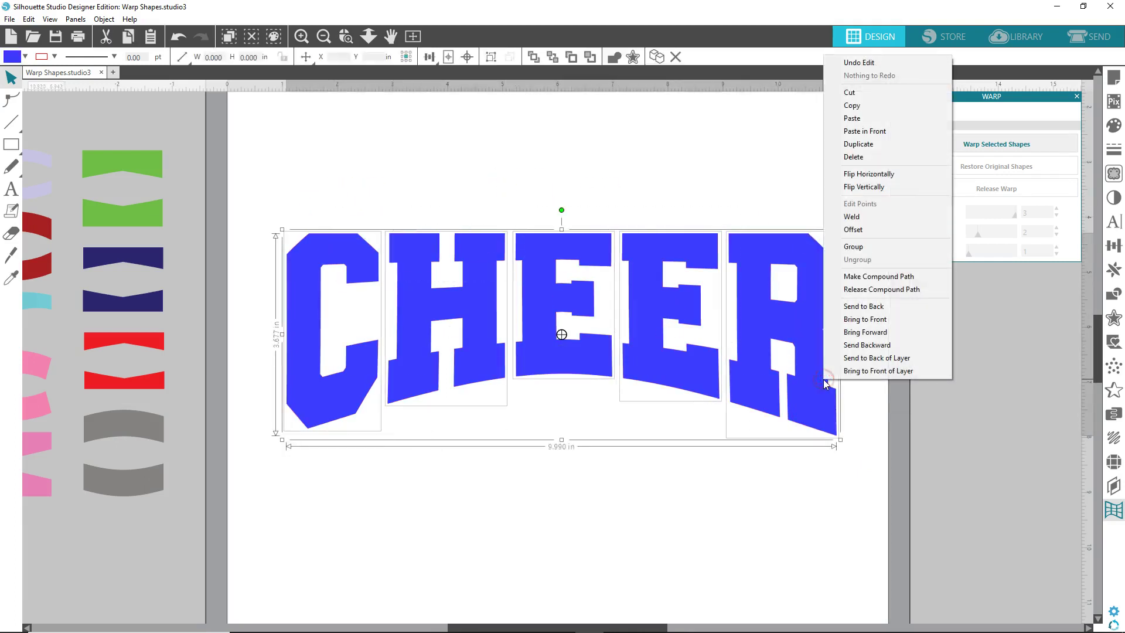
{"action": "left_click", "coordinate": [852, 276]}
{"action": "left_click", "coordinate": [659, 197]}
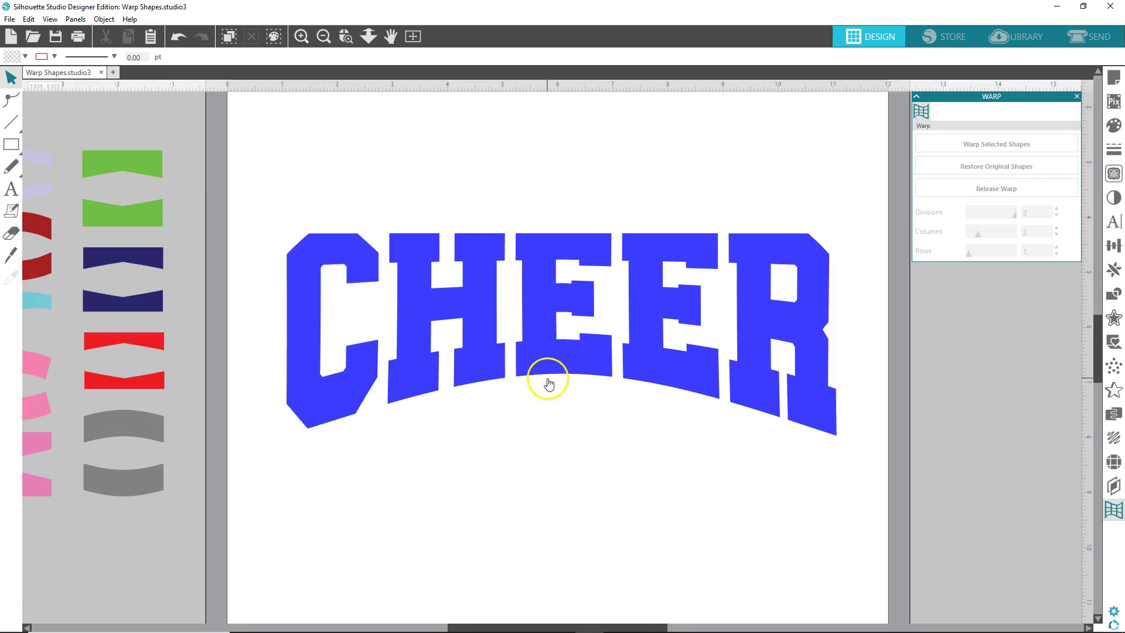
Move the combined blue CHEER shape off the mat
{"action": "left_click", "coordinate": [545, 362]}
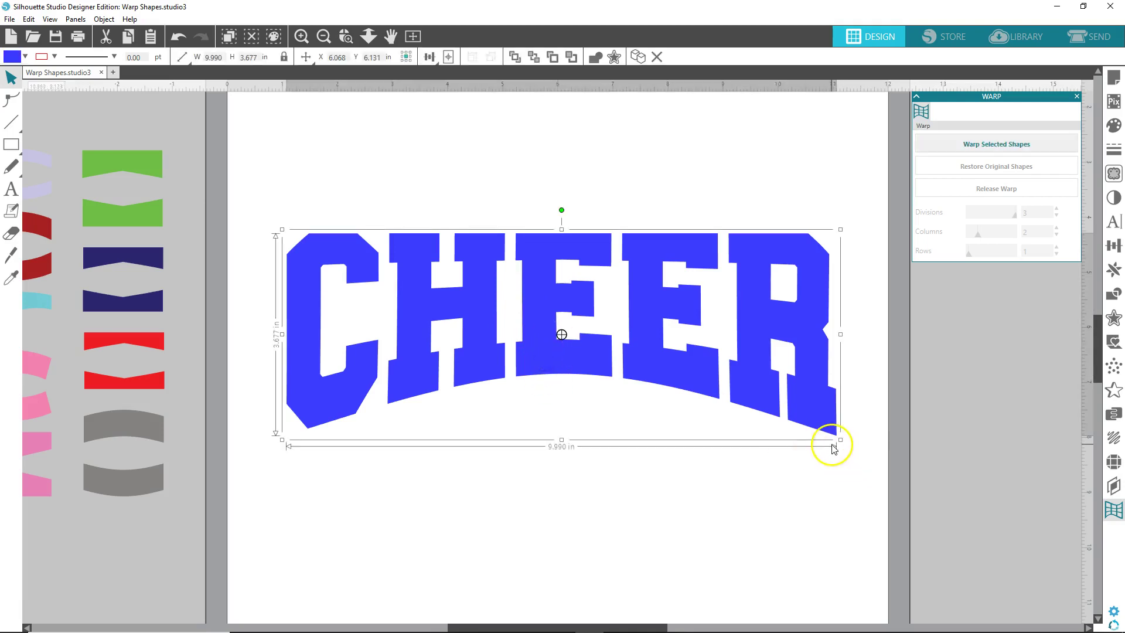
{"action": "scroll", "coordinate": [526, 355], "scroll_direction": "down", "scroll_amount": 1}
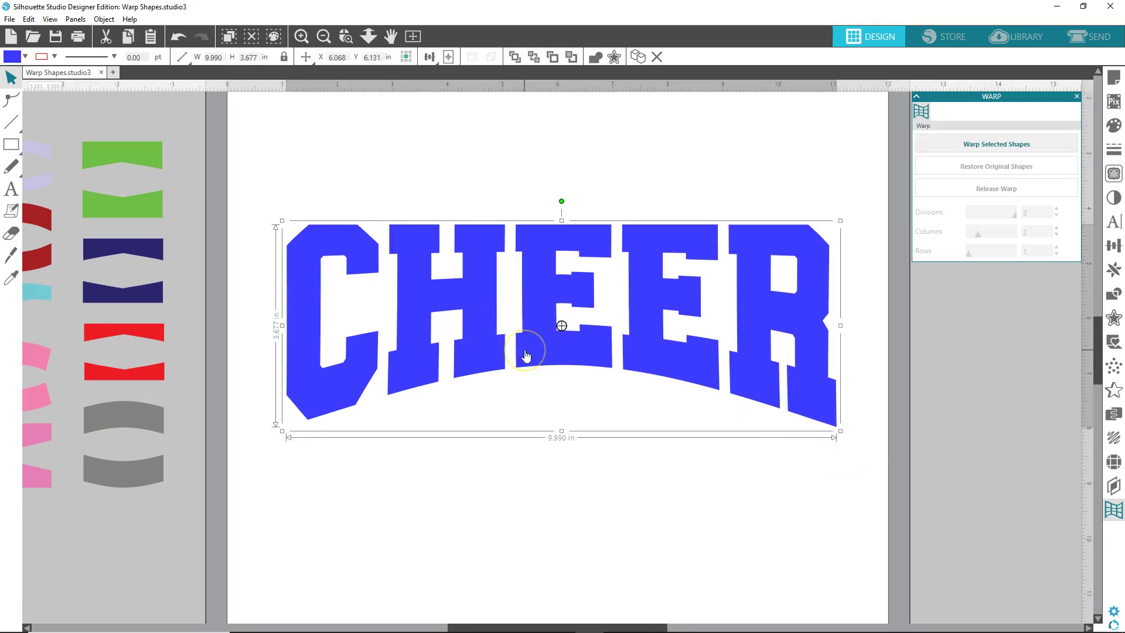
{"action": "scroll", "coordinate": [526, 355], "scroll_direction": "down", "scroll_amount": 5}
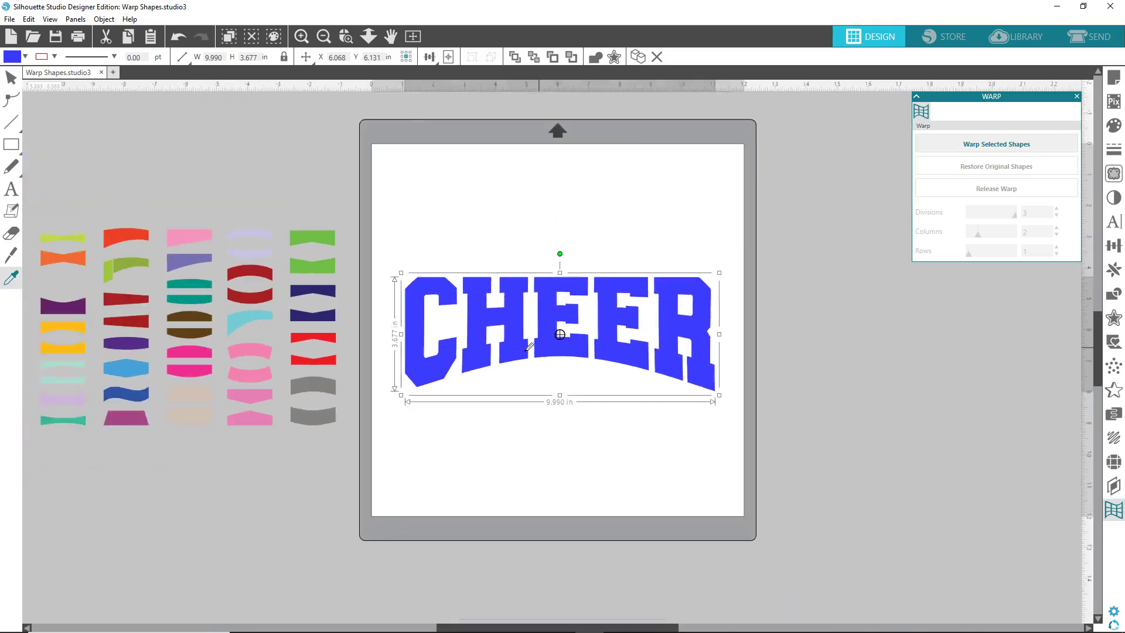
{"action": "left_click_drag", "start_coordinate": [526, 356], "coordinate": [888, 381]}
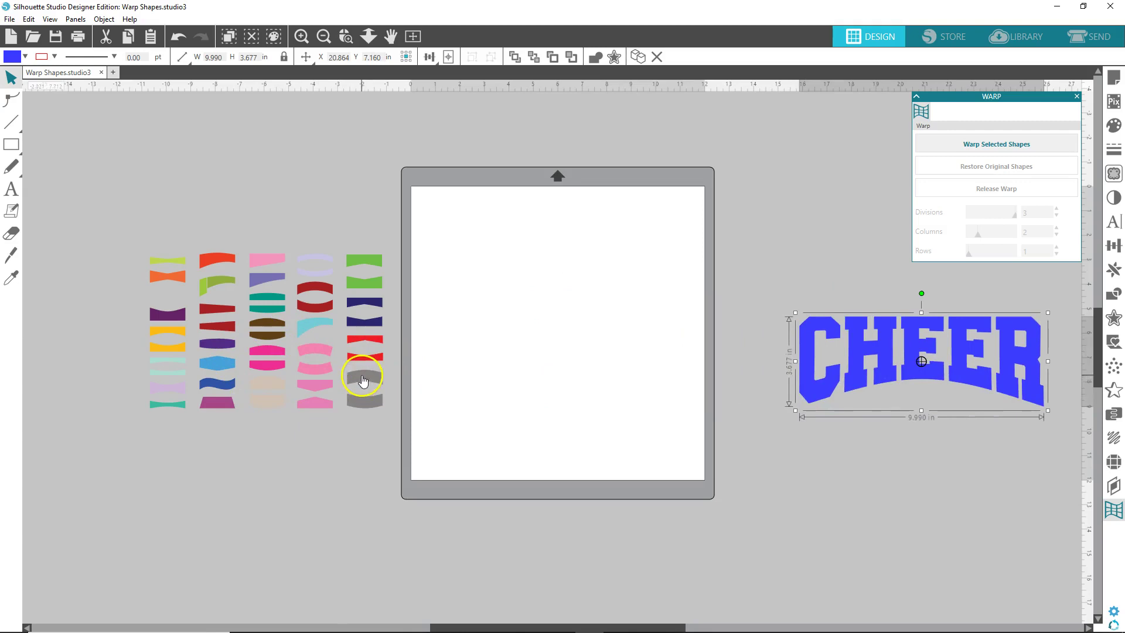
Place the grey arch banner on the mat, widened to 10 inches, in the lower area
{"action": "left_click_drag", "start_coordinate": [365, 378], "coordinate": [473, 289]}
{"action": "left_click", "coordinate": [473, 289]}
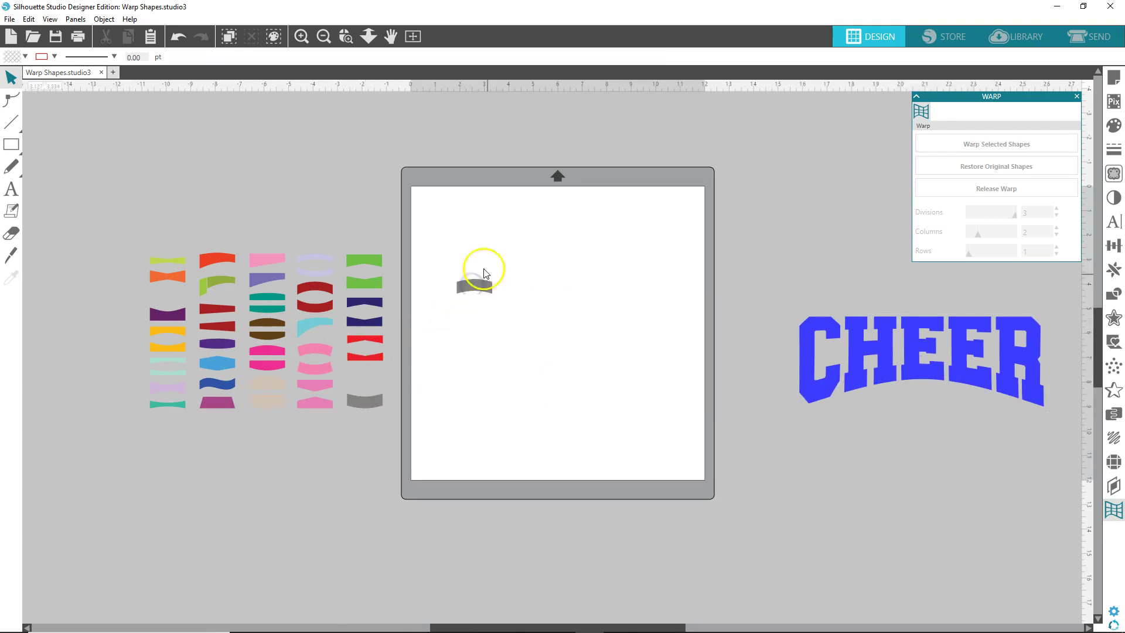
{"action": "left_click", "coordinate": [474, 286]}
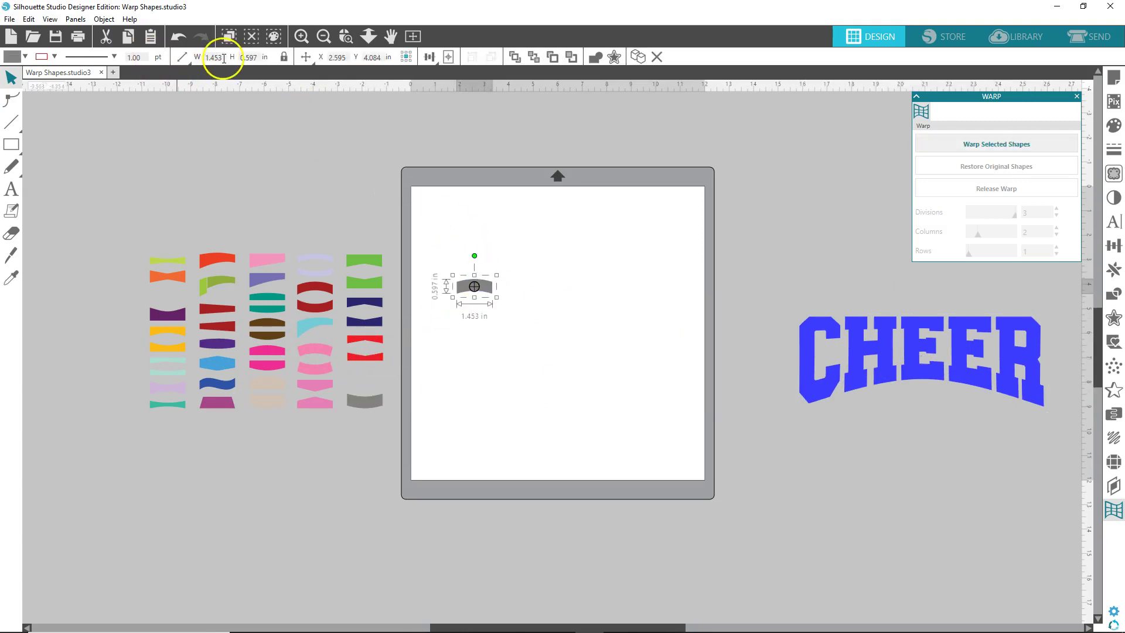
{"action": "left_click", "coordinate": [198, 61]}
{"action": "type", "text": "10"}
{"action": "key", "text": "Return"}
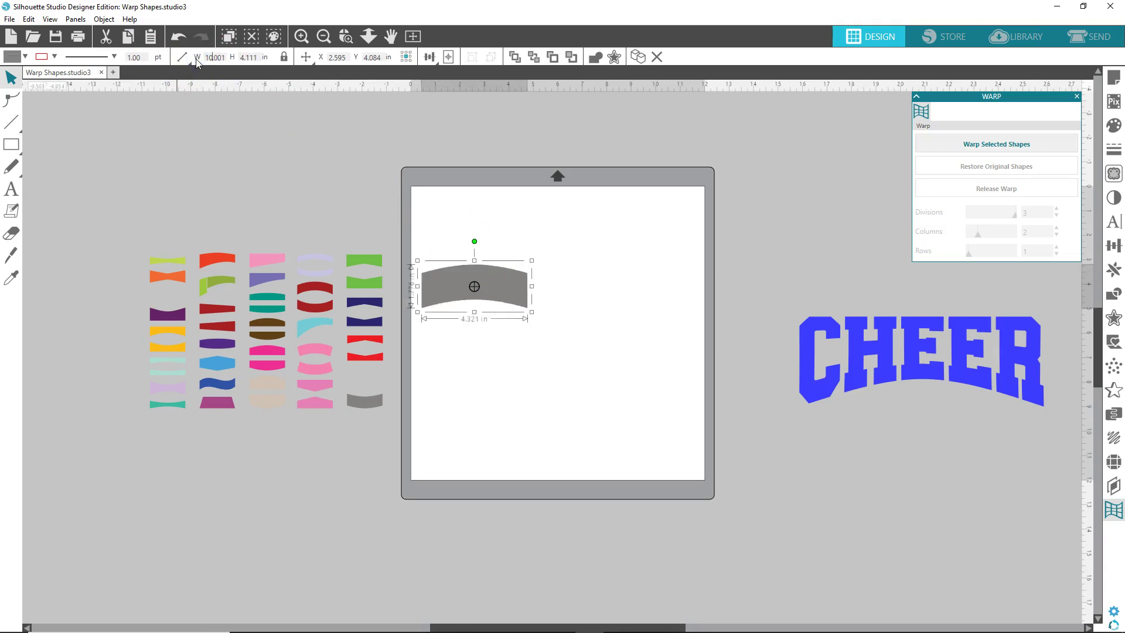
{"action": "left_click_drag", "start_coordinate": [422, 269], "coordinate": [515, 359]}
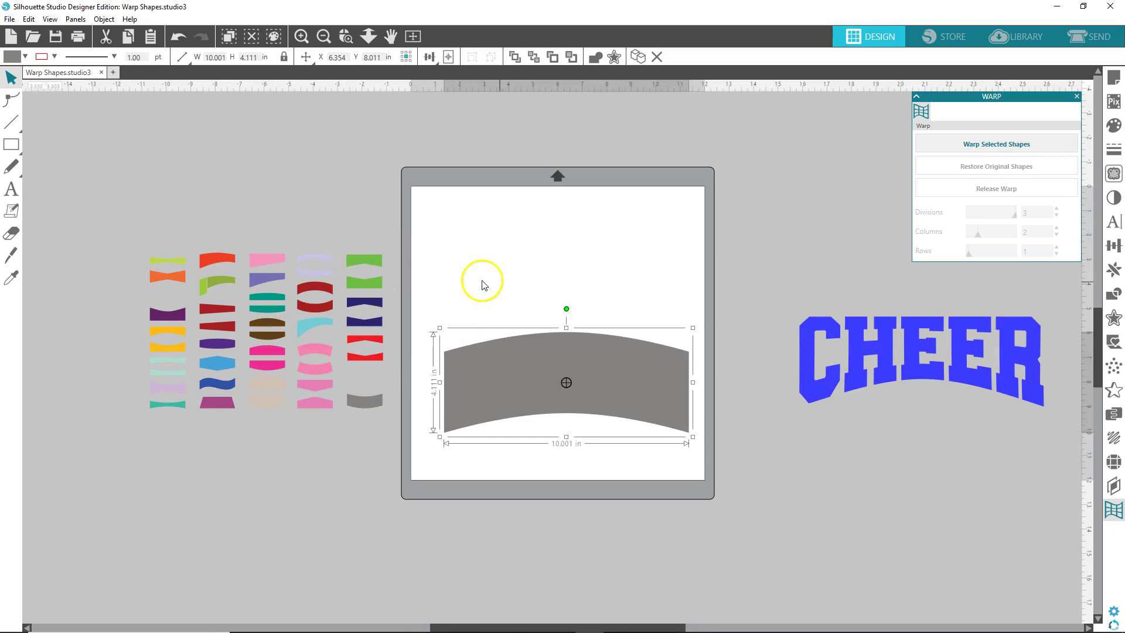
{"action": "key", "text": "i"}
{"action": "scroll", "coordinate": [514, 282], "scroll_direction": "up", "scroll_amount": 5}
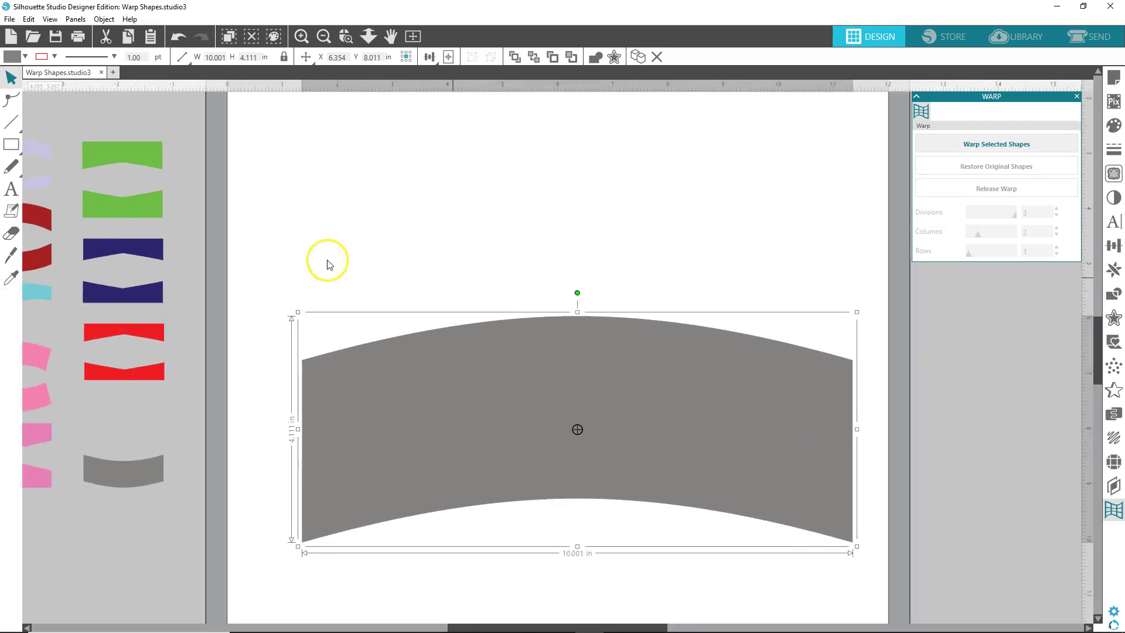
Type the text CHEER above the grey arch and select it
{"action": "left_click", "coordinate": [11, 189]}
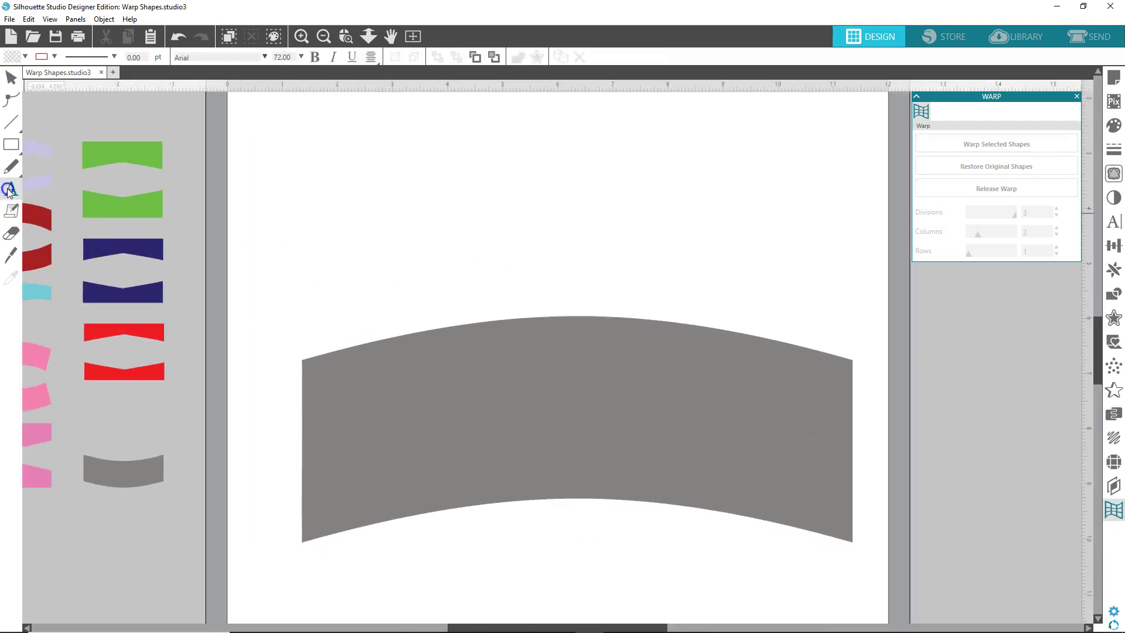
{"action": "left_click", "coordinate": [377, 202]}
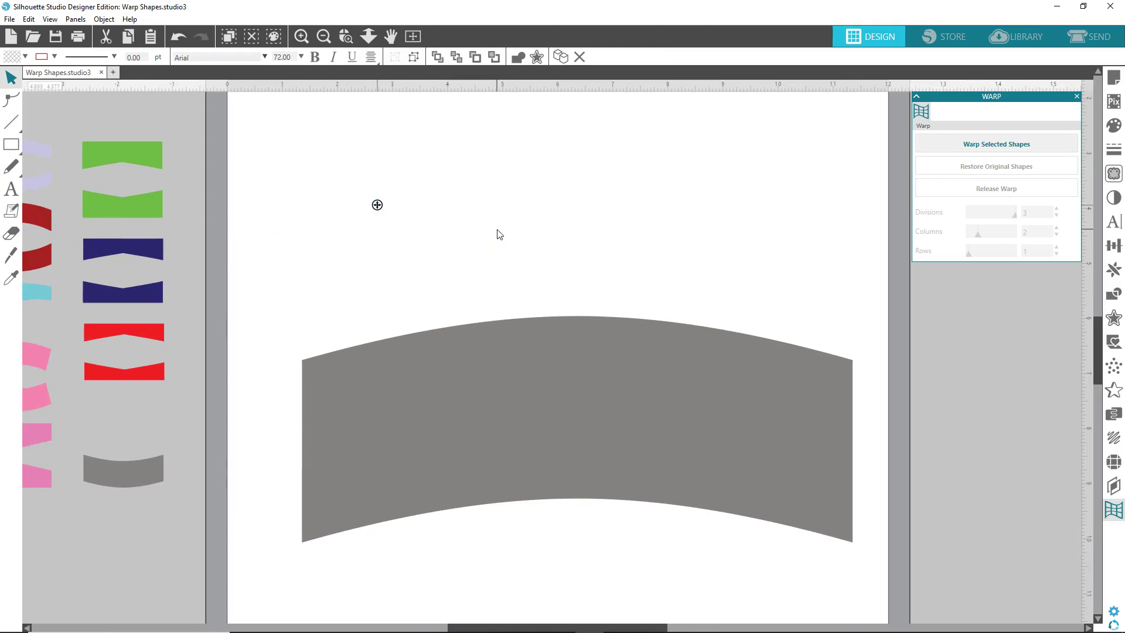
{"action": "type", "text": "CHEER"}
{"action": "left_click", "coordinate": [566, 187]}
{"action": "left_click_drag", "start_coordinate": [567, 186], "coordinate": [364, 172]}
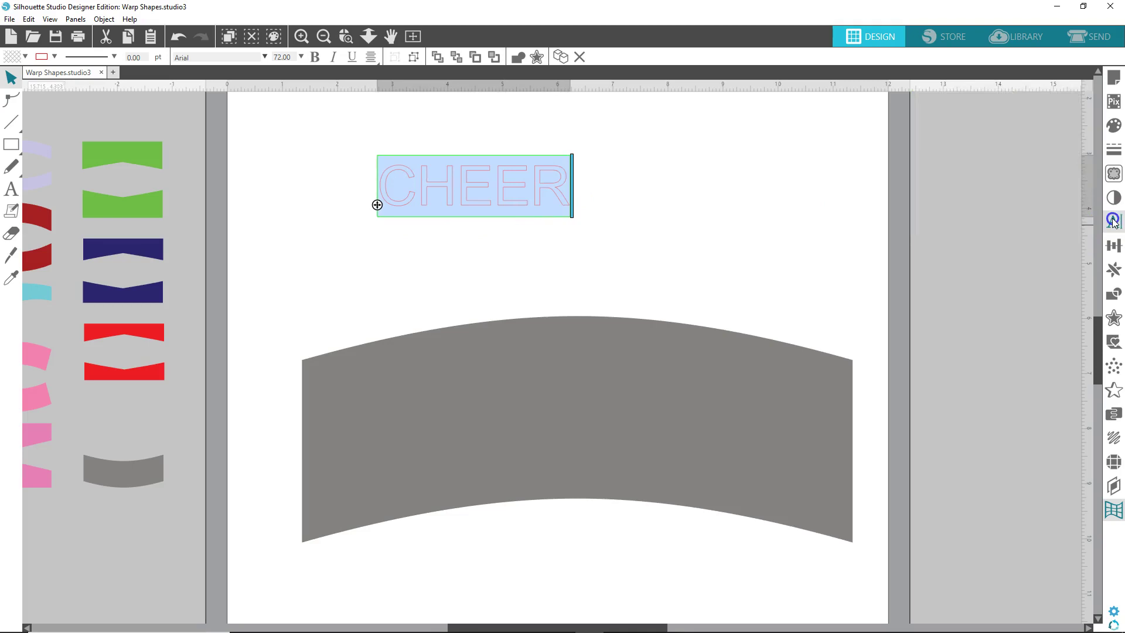
Set CHEER to the JP Sporty Tee font with a pink fill
{"action": "left_click", "coordinate": [1114, 221]}
{"action": "left_click", "coordinate": [990, 190]}
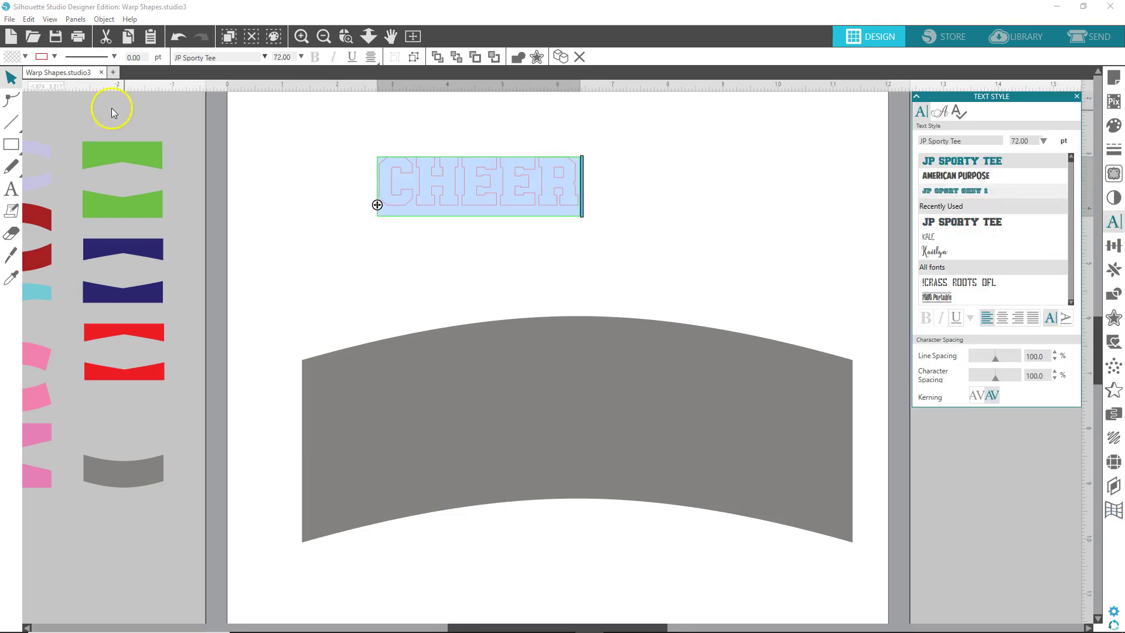
{"action": "left_click", "coordinate": [9, 57]}
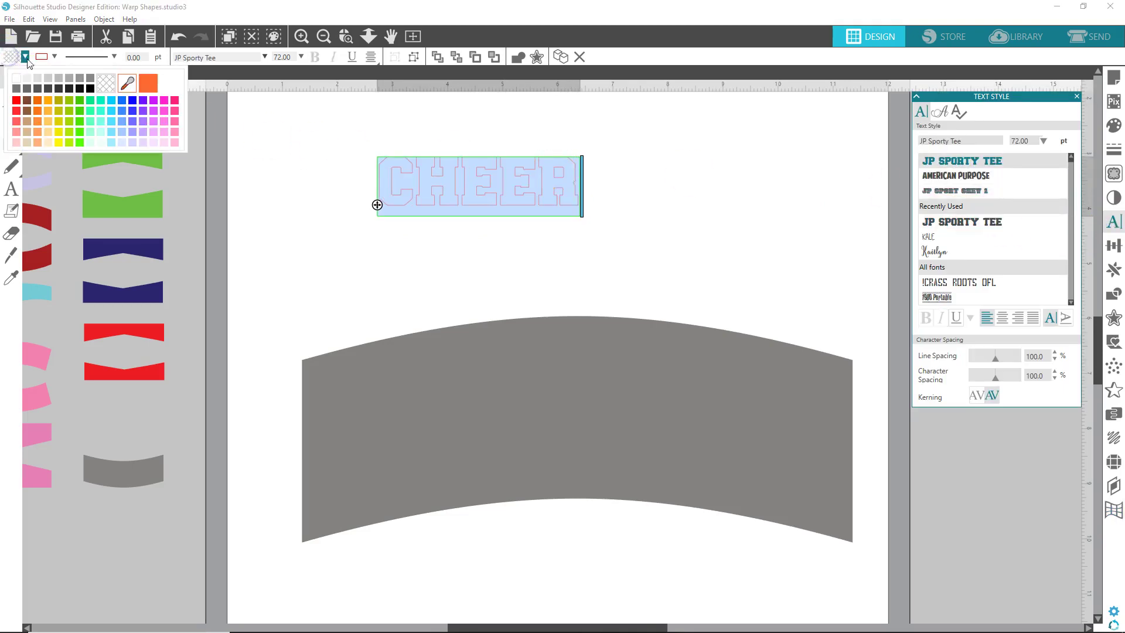
{"action": "left_click", "coordinate": [163, 109]}
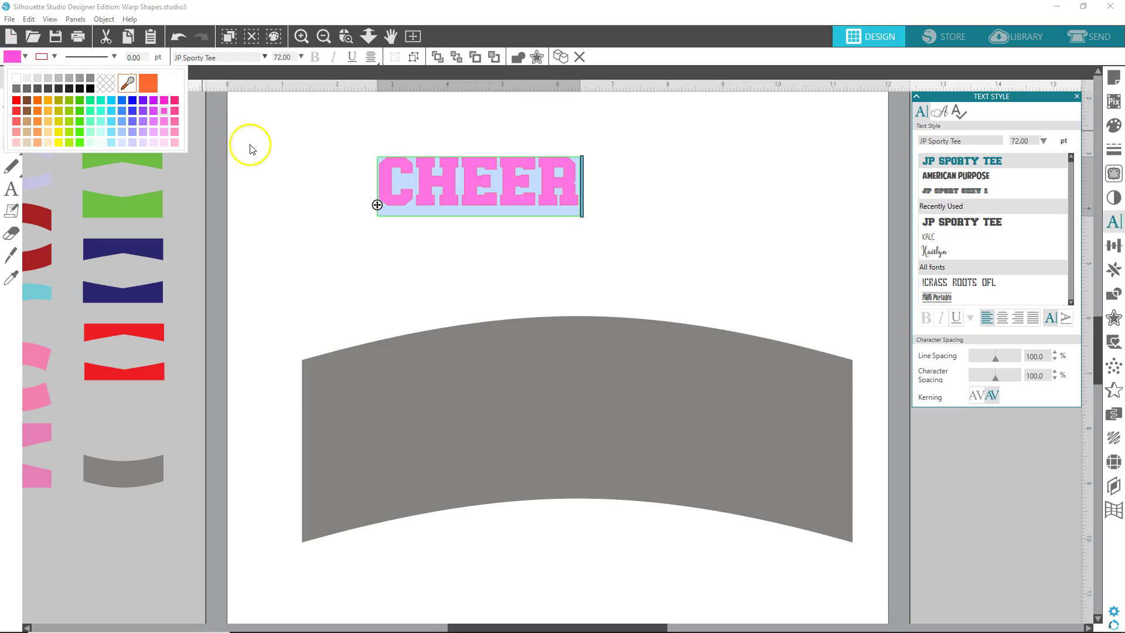
{"action": "left_click", "coordinate": [252, 146]}
{"action": "left_click", "coordinate": [291, 161]}
Convert the pink CHEER text into a path
{"action": "left_click", "coordinate": [481, 202]}
{"action": "right_click", "coordinate": [482, 202]}
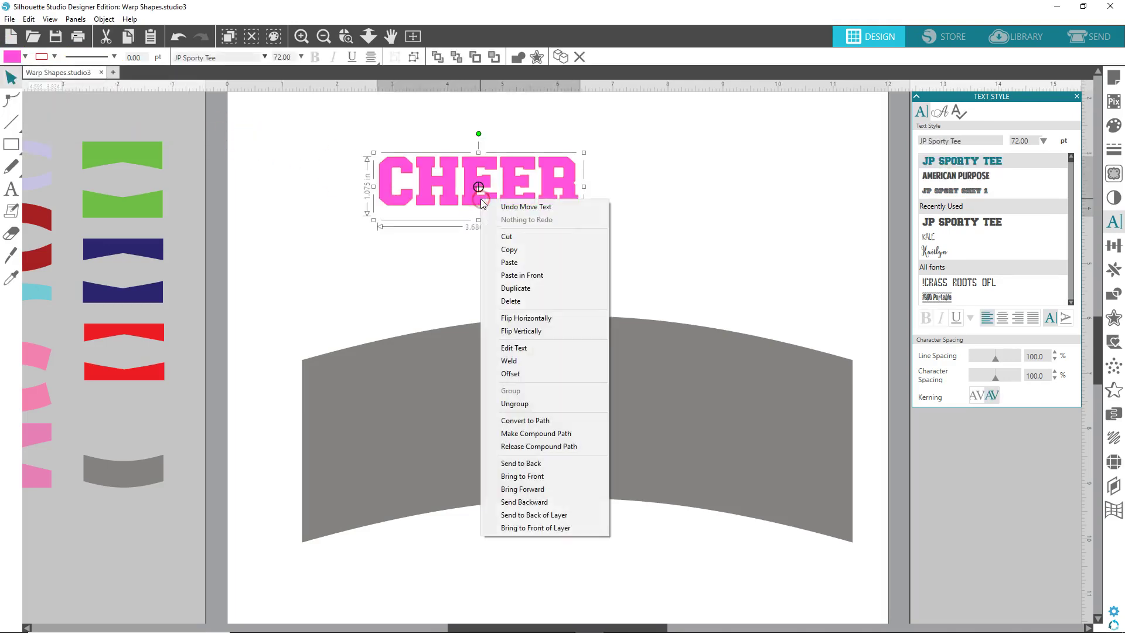
{"action": "left_click", "coordinate": [535, 420]}
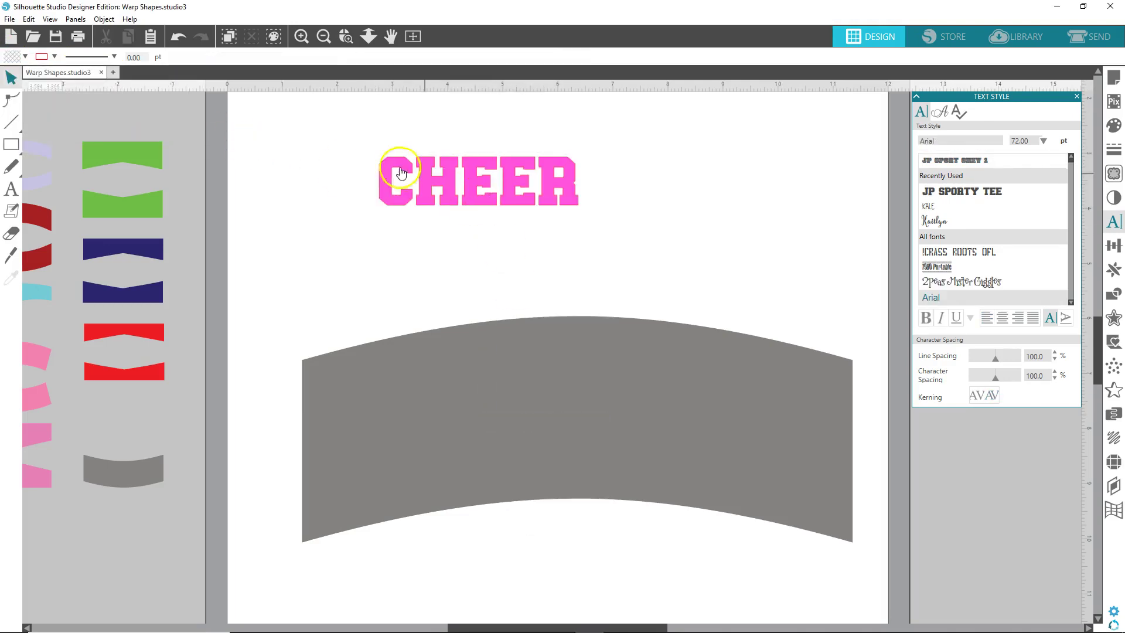
{"action": "left_click", "coordinate": [581, 188]}
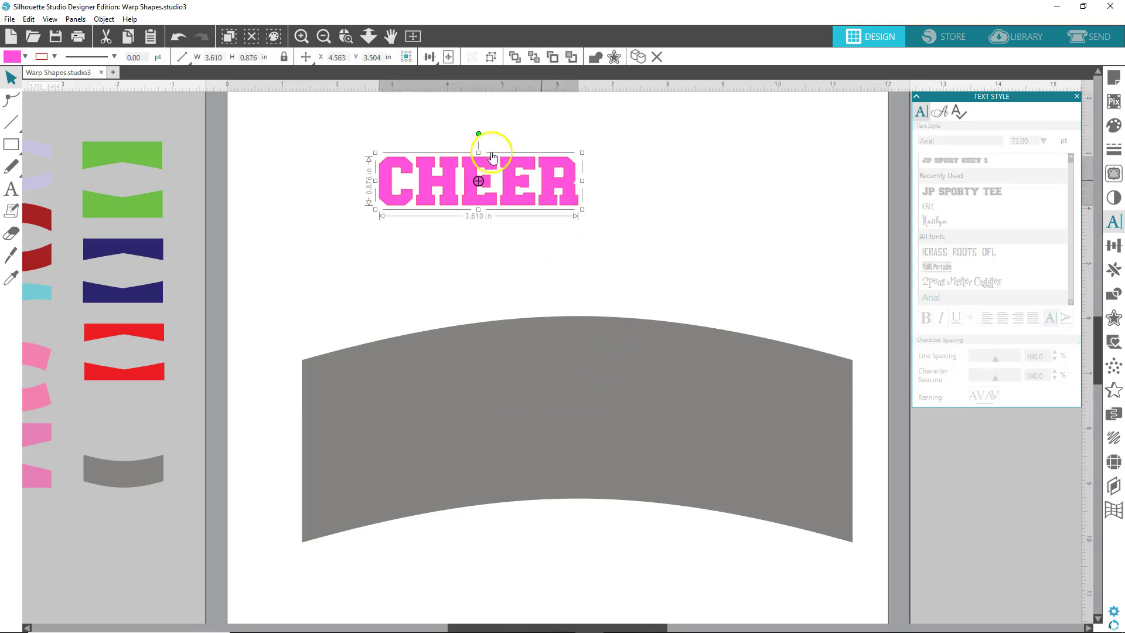
Make CHEER 10 inches wide, move it onto the grey arch, and select both
{"action": "left_click", "coordinate": [199, 61]}
{"action": "type", "text": "10"}
{"action": "key", "text": "Return"}
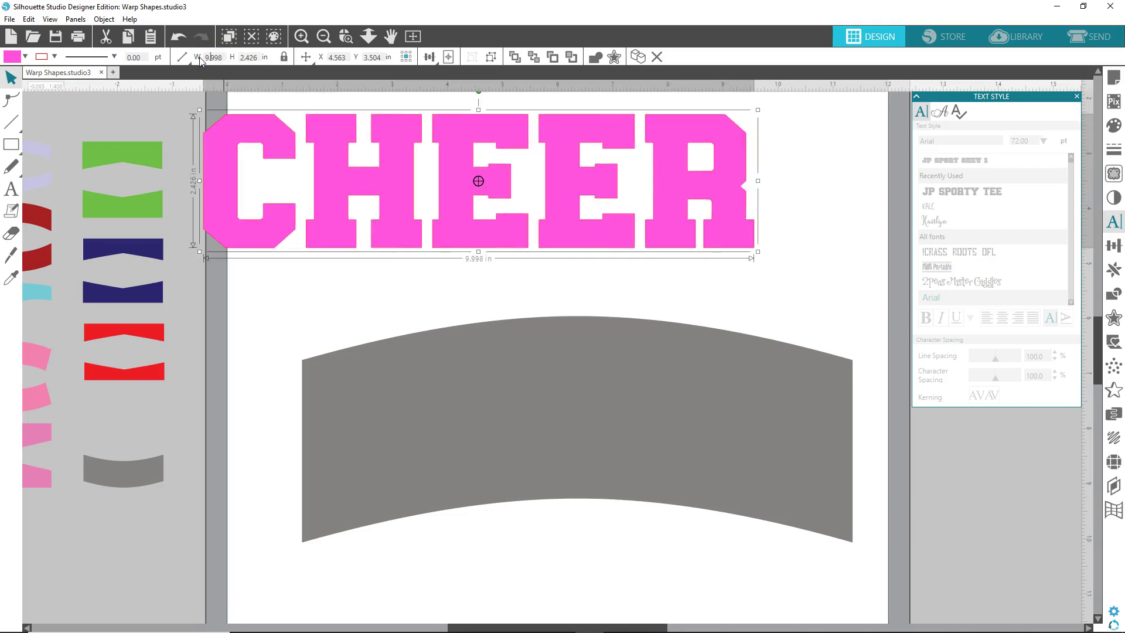
{"action": "left_click_drag", "start_coordinate": [402, 194], "coordinate": [508, 407]}
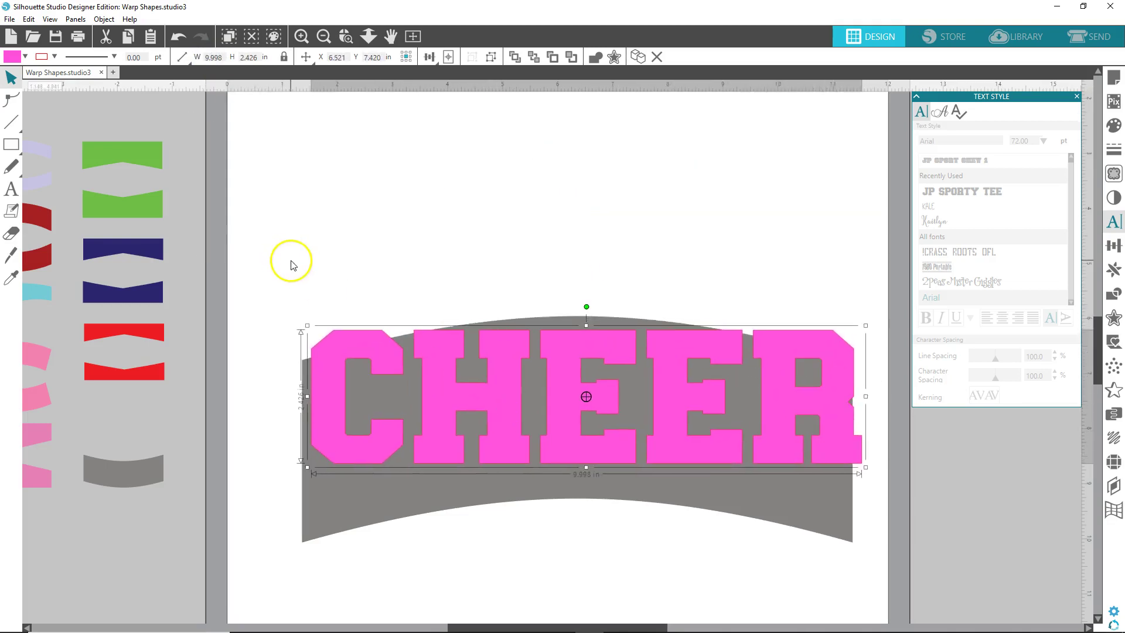
{"action": "left_click", "coordinate": [339, 301]}
{"action": "left_click_drag", "start_coordinate": [339, 302], "coordinate": [708, 495]}
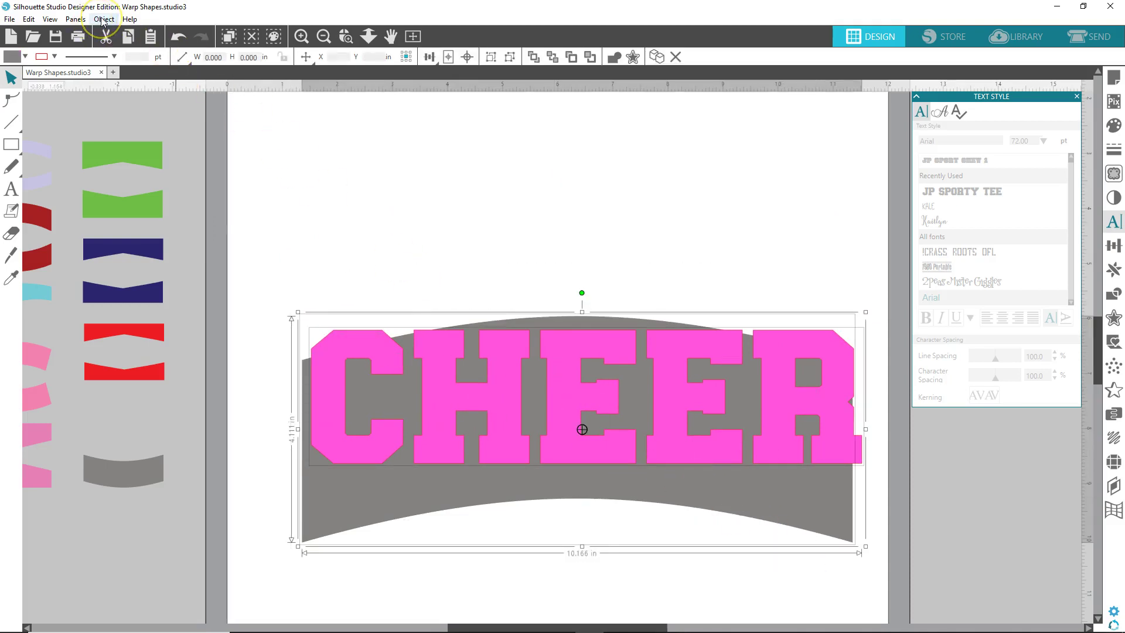
Align CHEER centre and middle on the grey arch
{"action": "left_click", "coordinate": [103, 20]}
{"action": "left_click", "coordinate": [126, 61]}
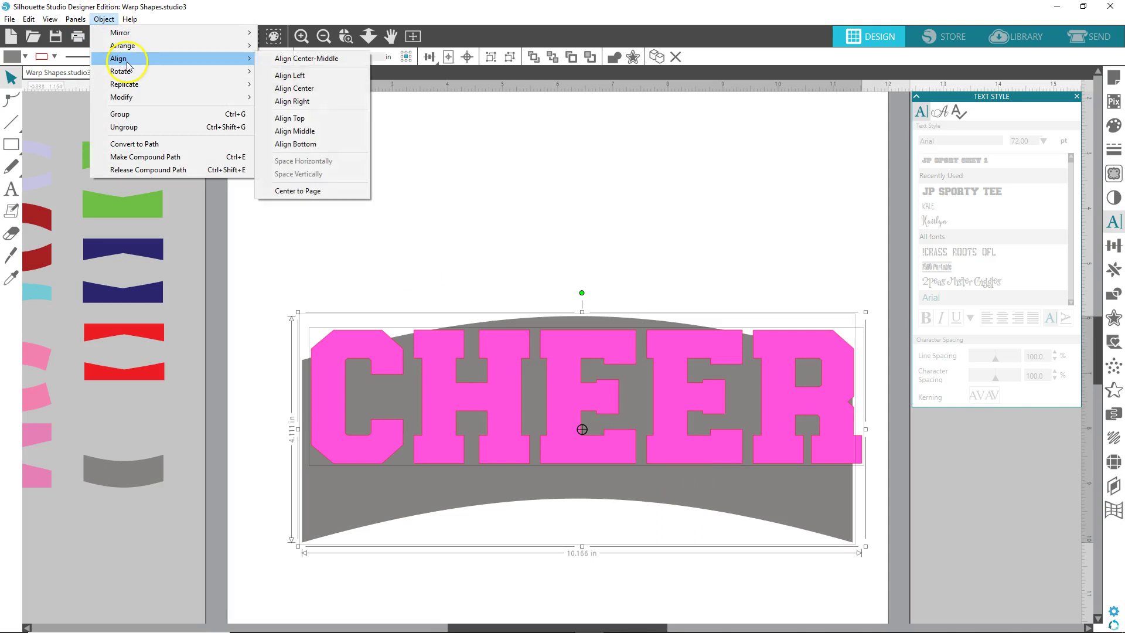
{"action": "left_click", "coordinate": [319, 89]}
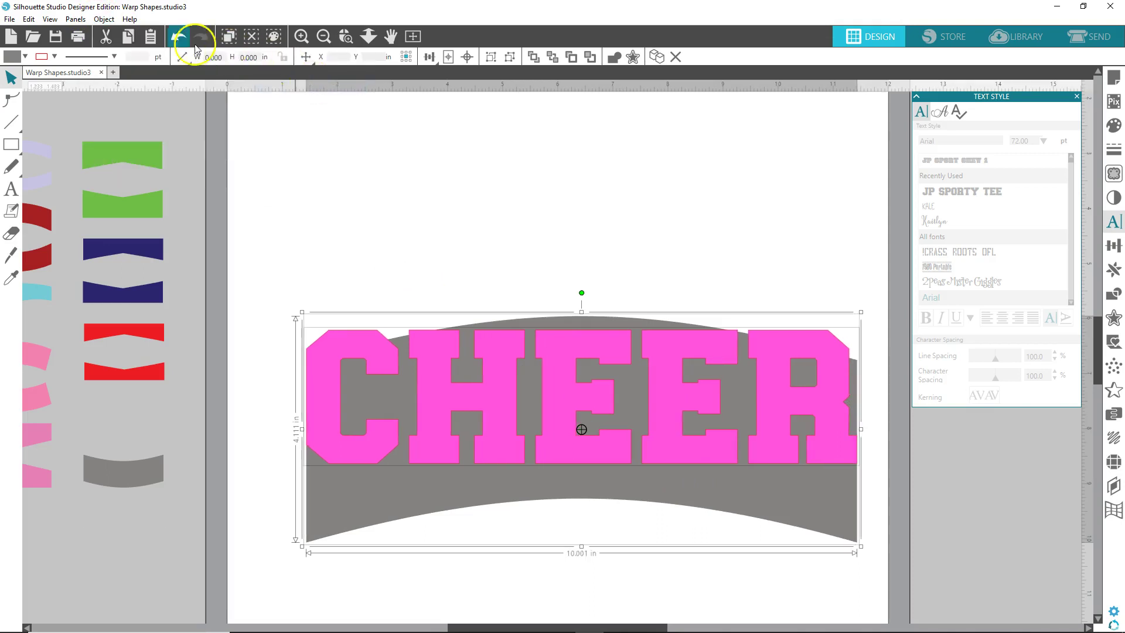
{"action": "left_click", "coordinate": [104, 19]}
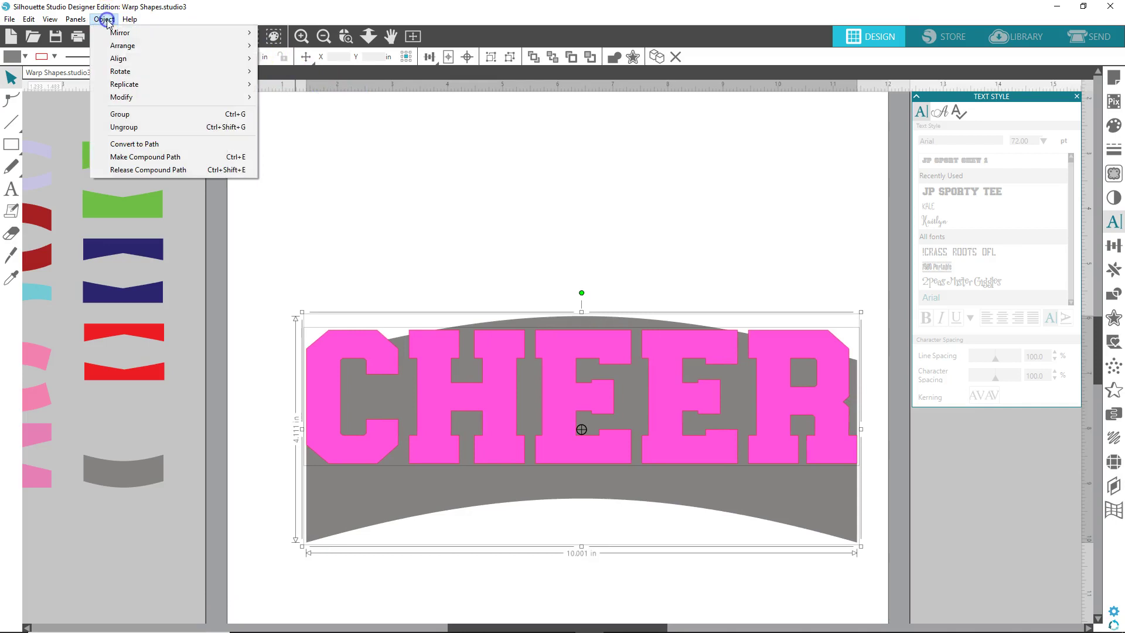
{"action": "left_click", "coordinate": [132, 58]}
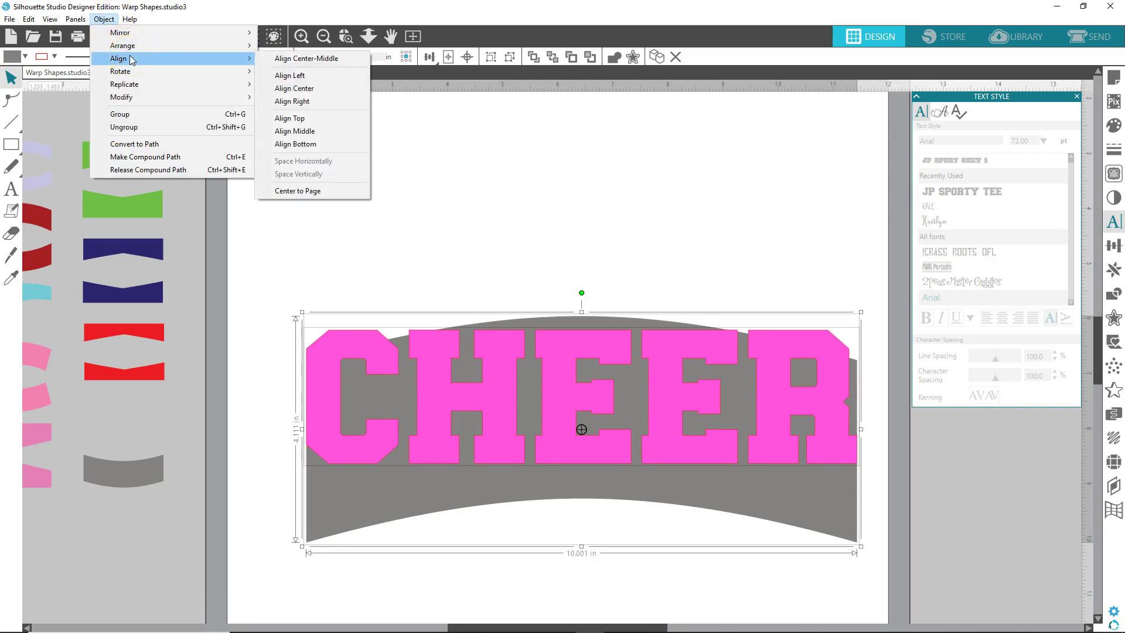
{"action": "left_click", "coordinate": [318, 133]}
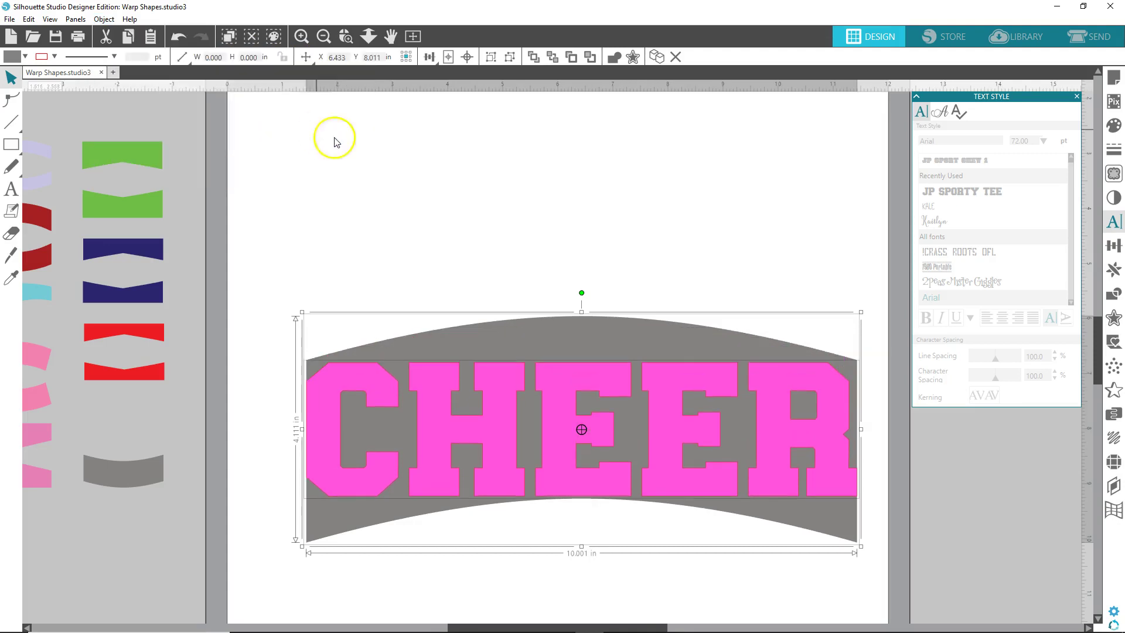
Stretch CHEER taller, to about 10 by 3.2 inches, to fill the arch
{"action": "left_click", "coordinate": [452, 186]}
{"action": "left_click", "coordinate": [561, 404]}
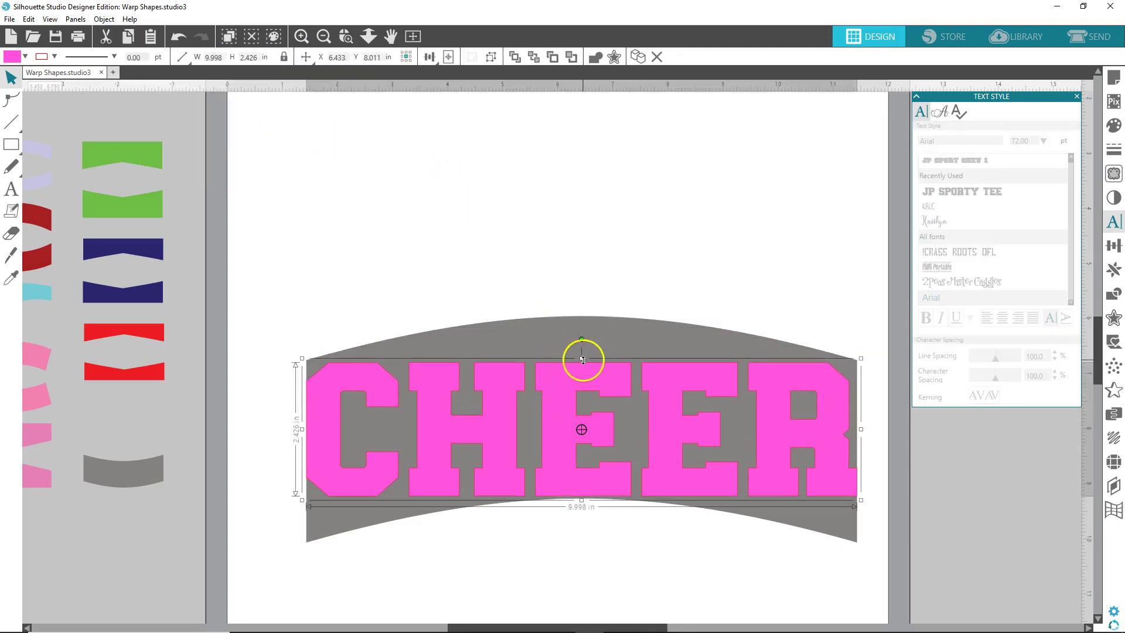
{"action": "left_click_drag", "start_coordinate": [583, 359], "coordinate": [583, 344]}
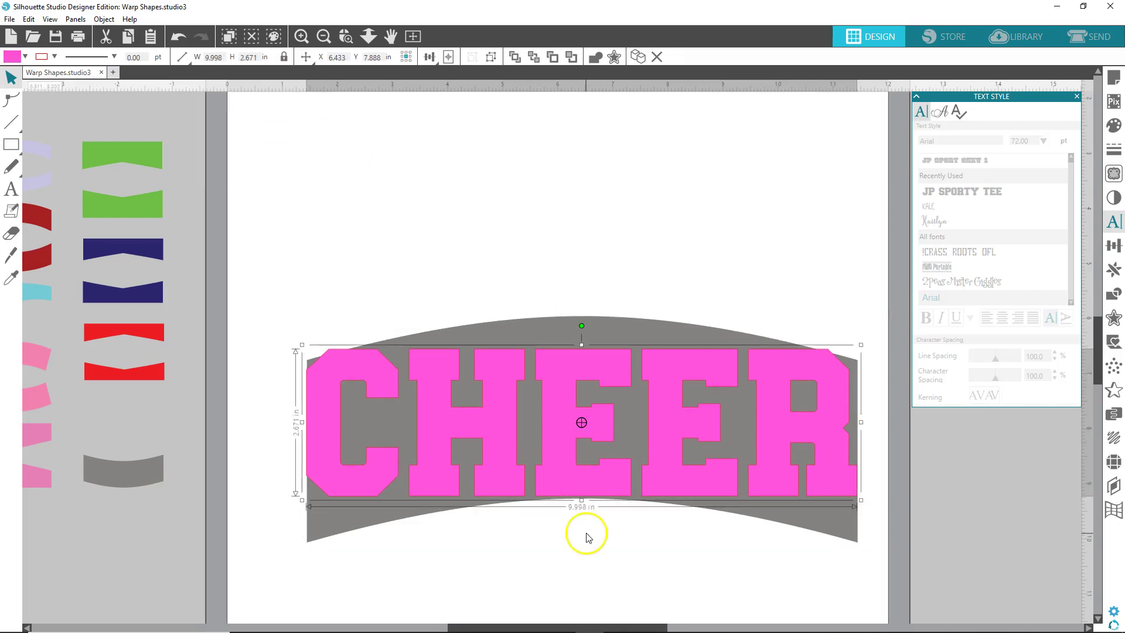
{"action": "left_click_drag", "start_coordinate": [580, 501], "coordinate": [589, 529]}
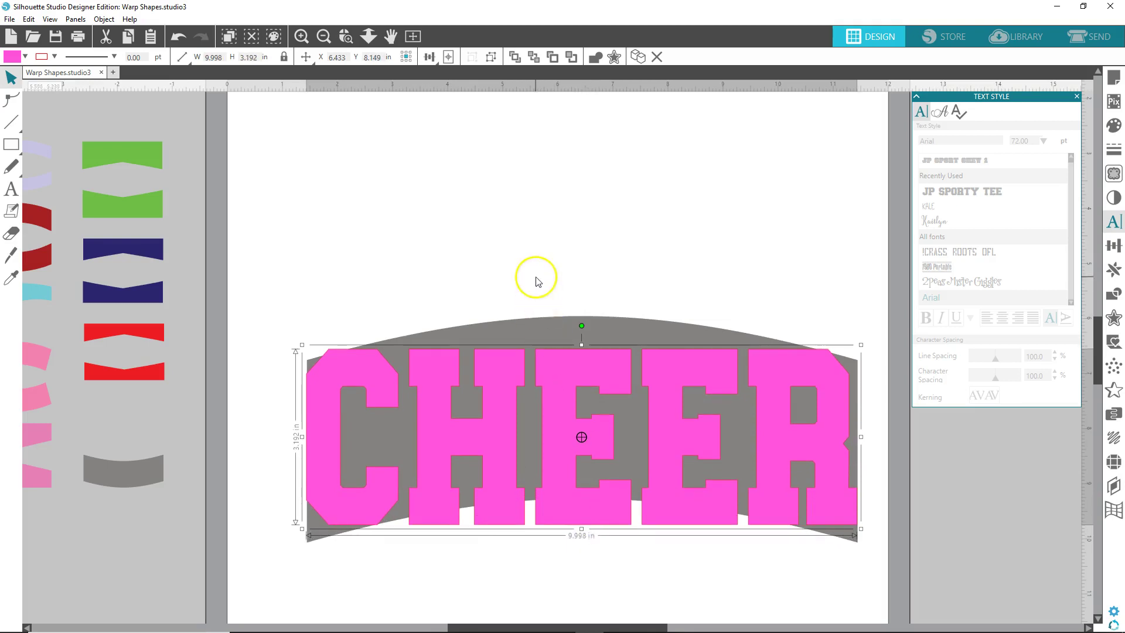
{"action": "left_click", "coordinate": [428, 376]}
Put a warp grid on CHEER and increase its number of columns
{"action": "left_click", "coordinate": [444, 371]}
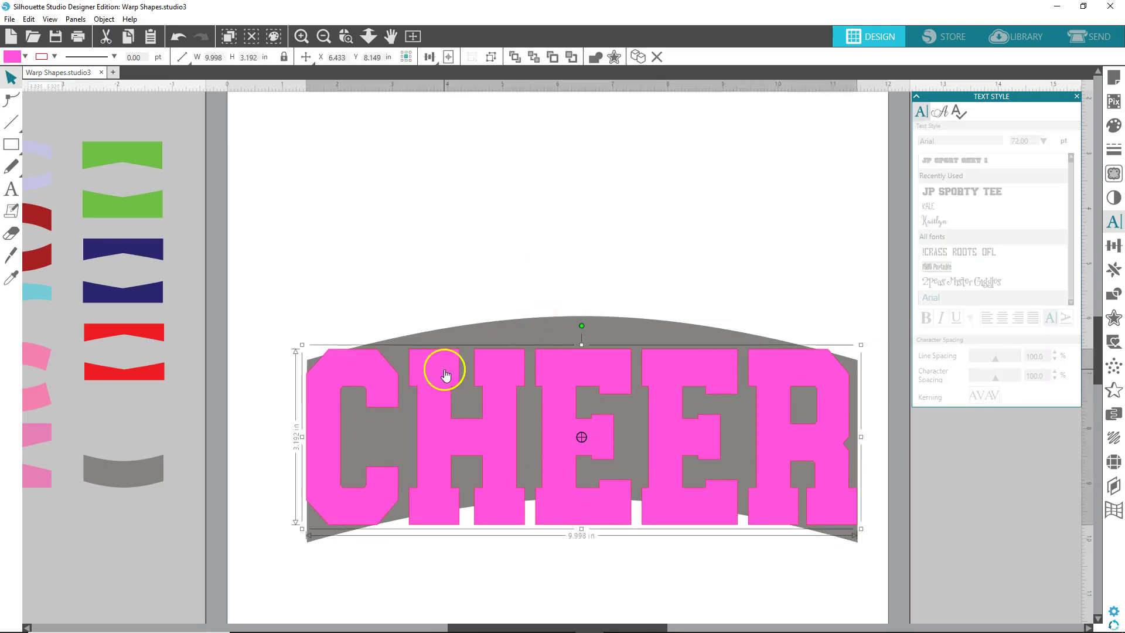
{"action": "left_click", "coordinate": [1114, 509]}
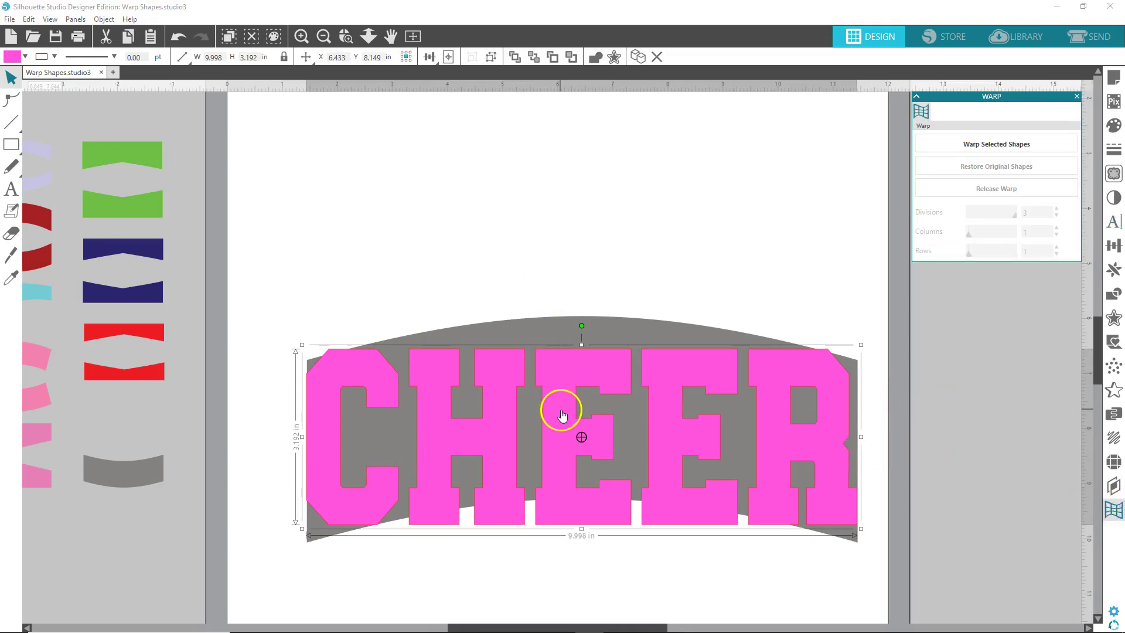
{"action": "left_click", "coordinate": [996, 147]}
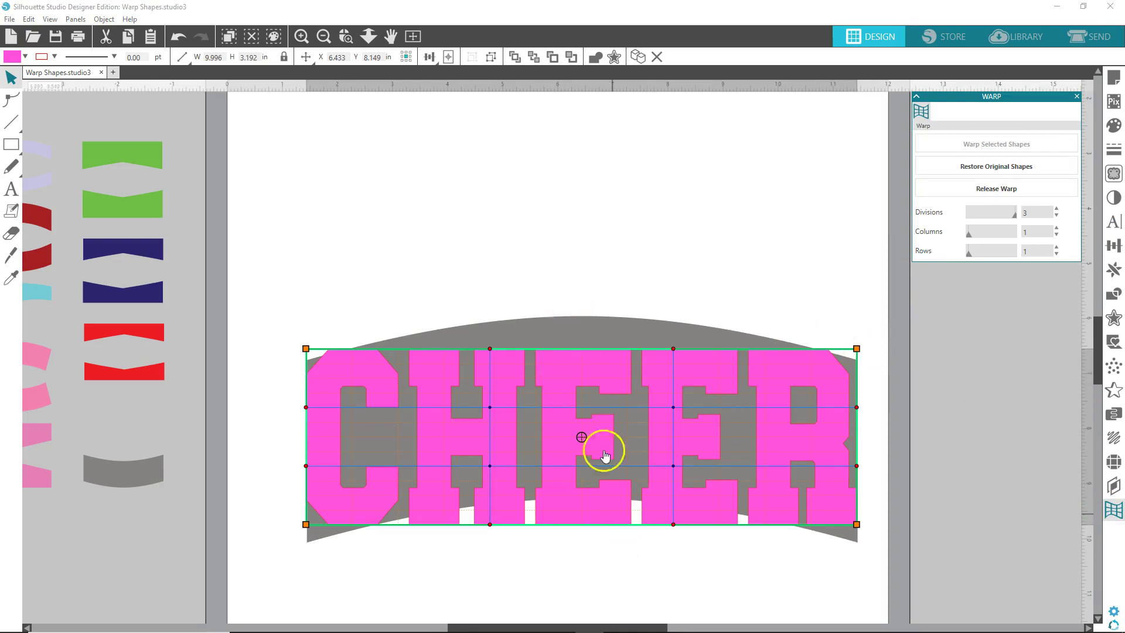
{"action": "left_click", "coordinate": [1058, 229]}
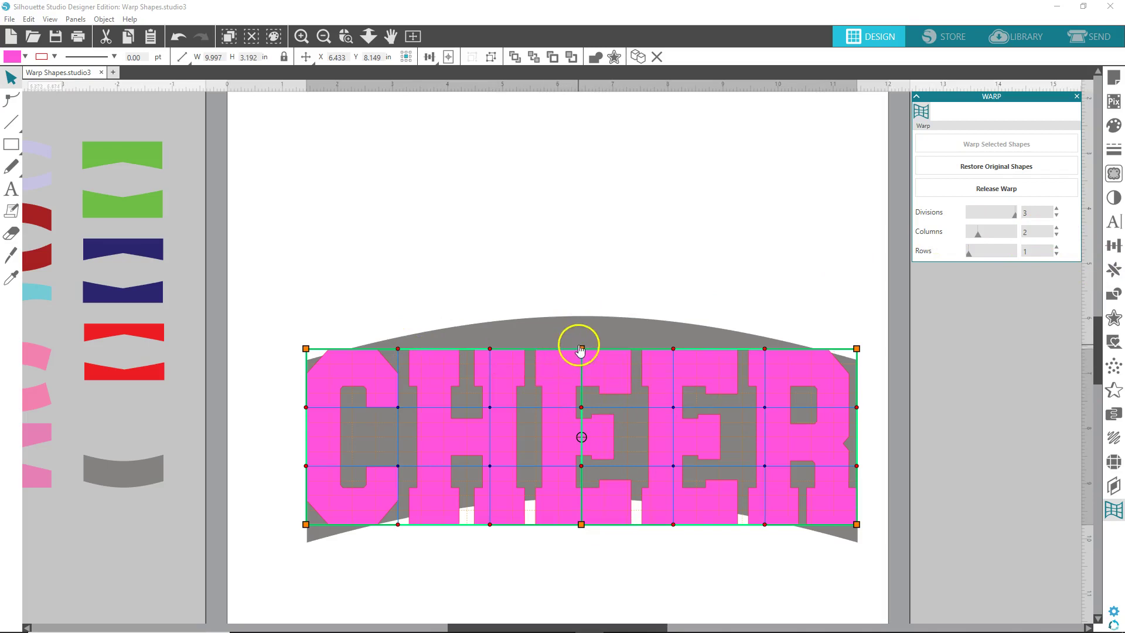
Move the four warp corners down to match the banner's ends
{"action": "left_click_drag", "start_coordinate": [306, 349], "coordinate": [306, 359]}
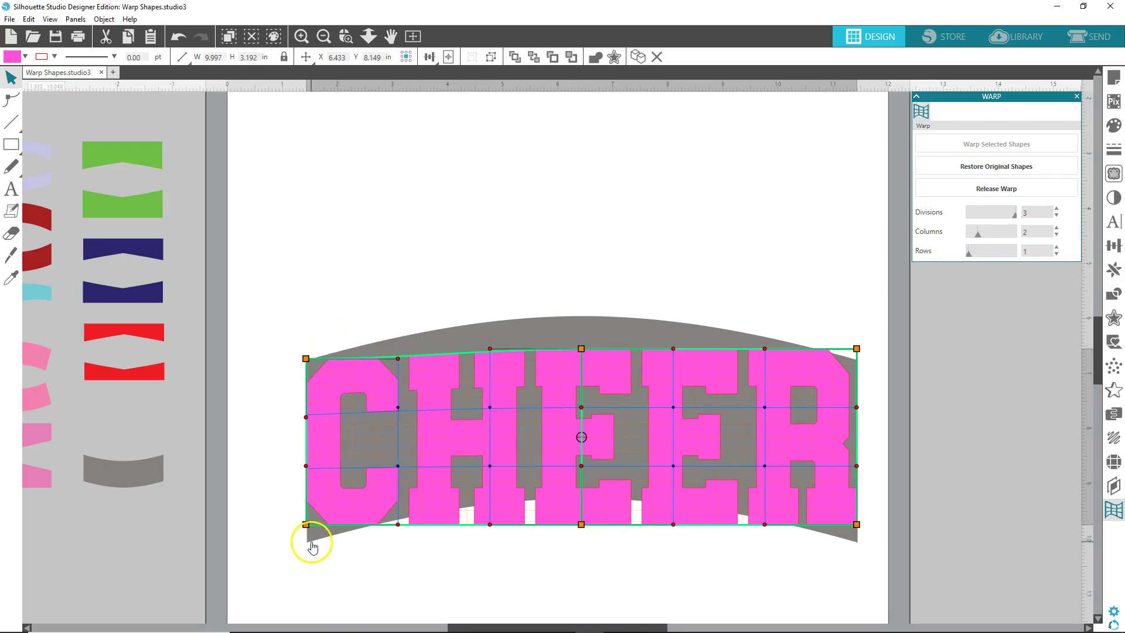
{"action": "left_click_drag", "start_coordinate": [306, 526], "coordinate": [306, 548]}
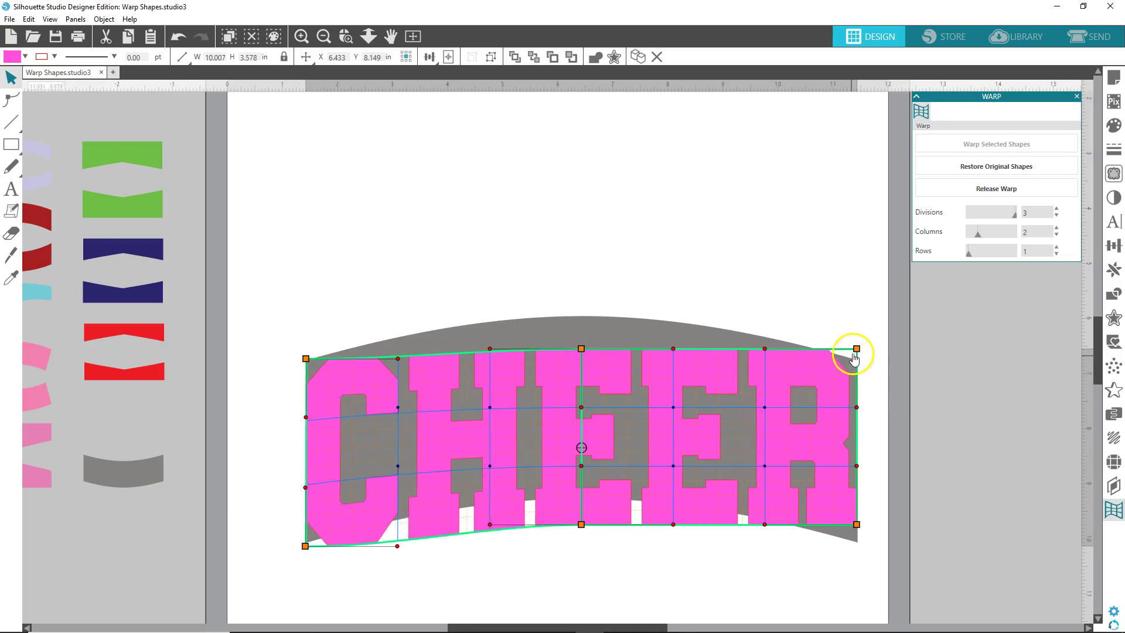
{"action": "left_click_drag", "start_coordinate": [856, 350], "coordinate": [857, 362]}
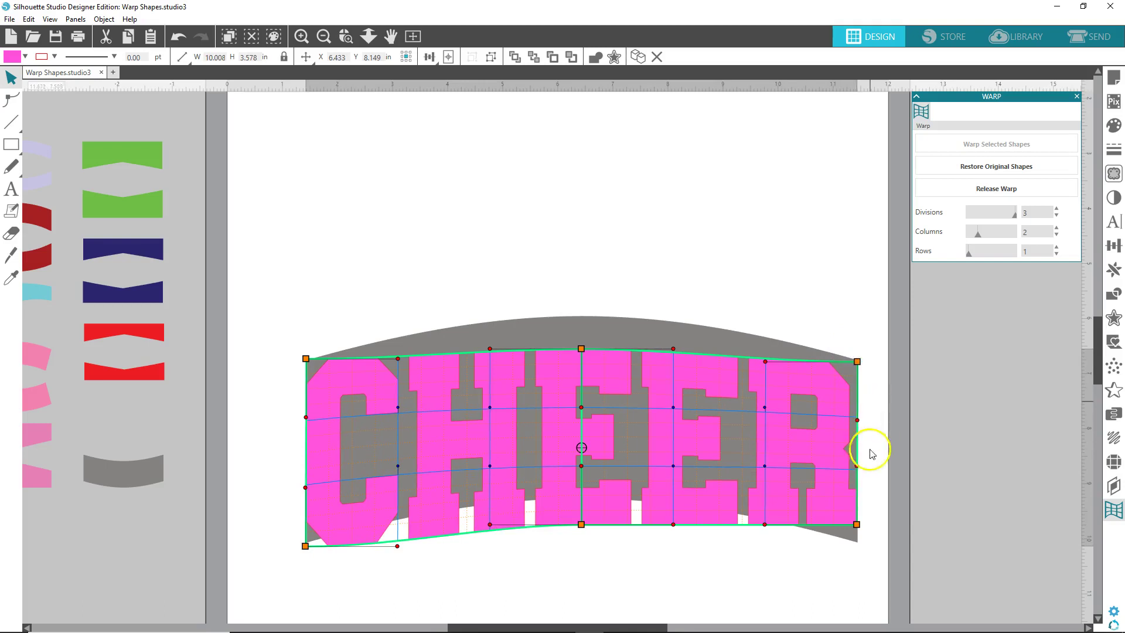
{"action": "left_click_drag", "start_coordinate": [859, 536], "coordinate": [858, 542]}
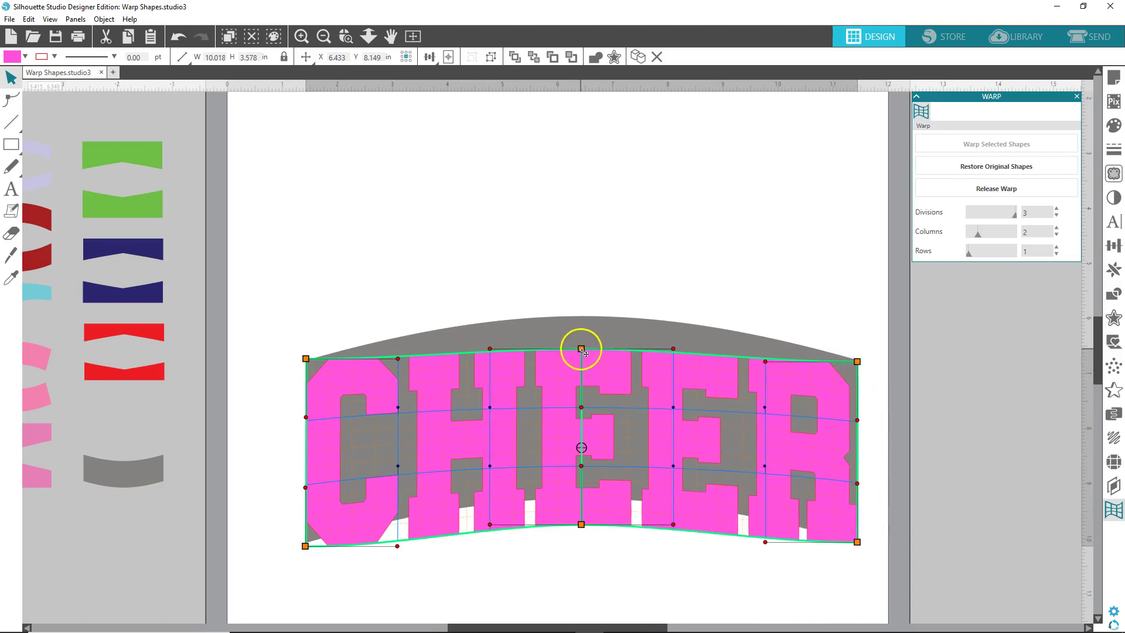
Curve the warp's top and bottom edges to follow the banner's arch
{"action": "left_click_drag", "start_coordinate": [582, 348], "coordinate": [581, 317]}
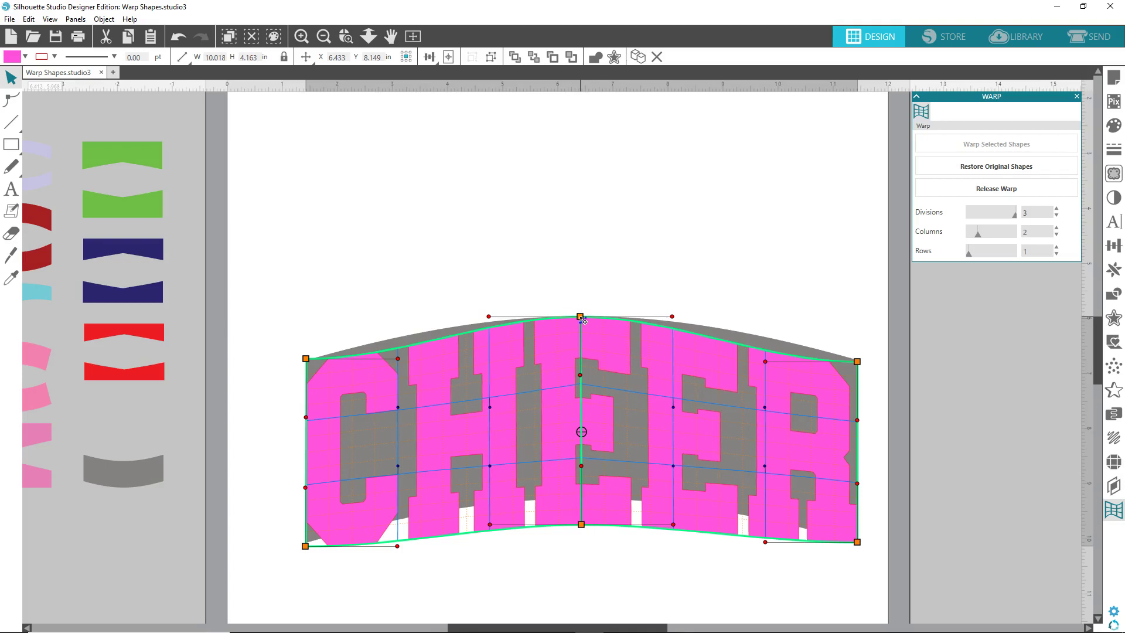
{"action": "left_click_drag", "start_coordinate": [581, 524], "coordinate": [584, 503]}
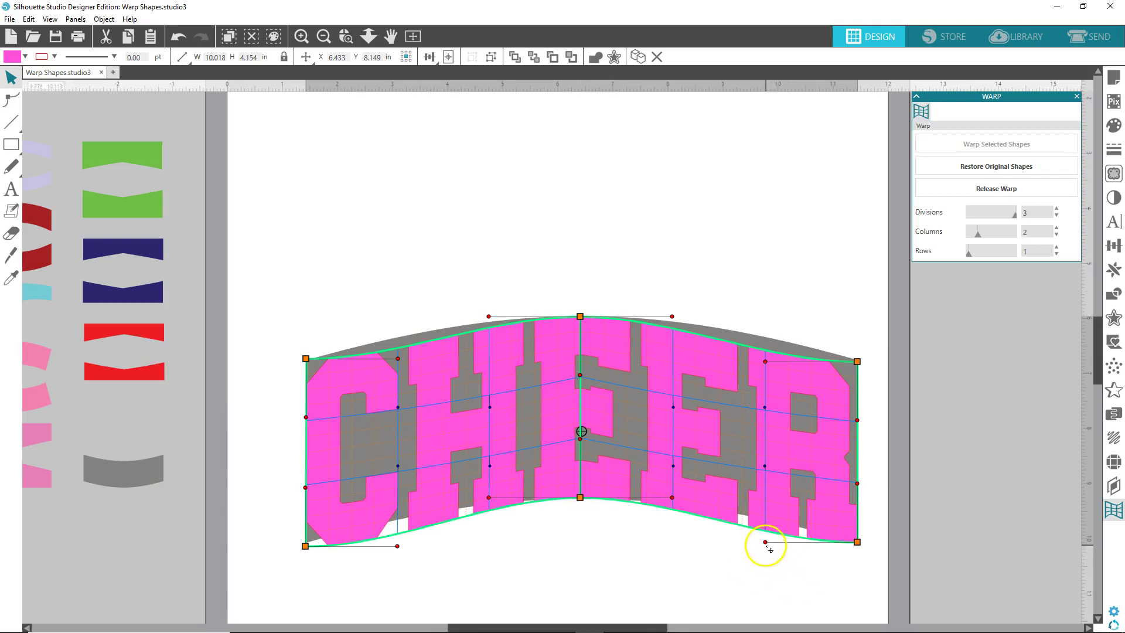
{"action": "left_click_drag", "start_coordinate": [765, 542], "coordinate": [767, 518]}
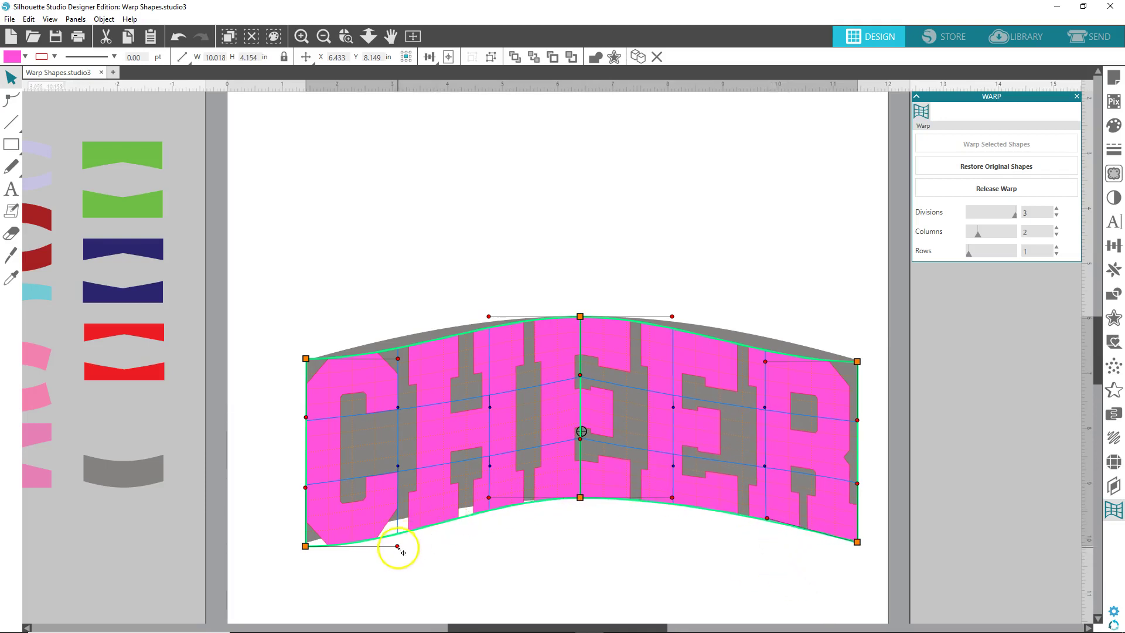
{"action": "left_click_drag", "start_coordinate": [397, 547], "coordinate": [396, 518]}
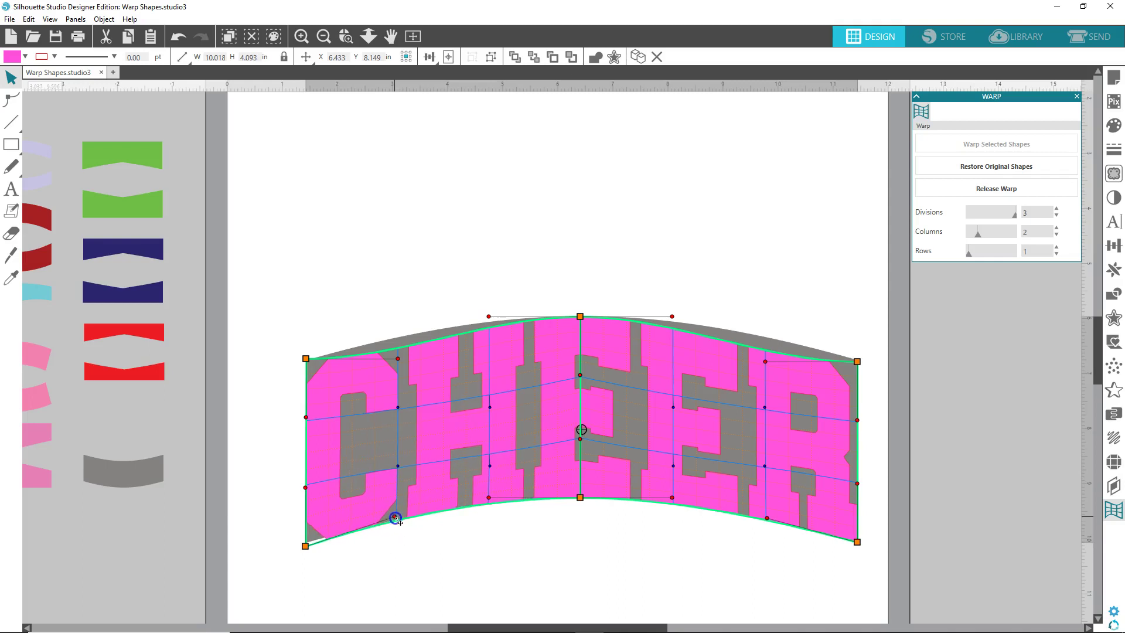
{"action": "left_click_drag", "start_coordinate": [305, 545], "coordinate": [306, 541]}
{"action": "left_click_drag", "start_coordinate": [396, 513], "coordinate": [396, 517]}
{"action": "left_click_drag", "start_coordinate": [398, 358], "coordinate": [395, 342]}
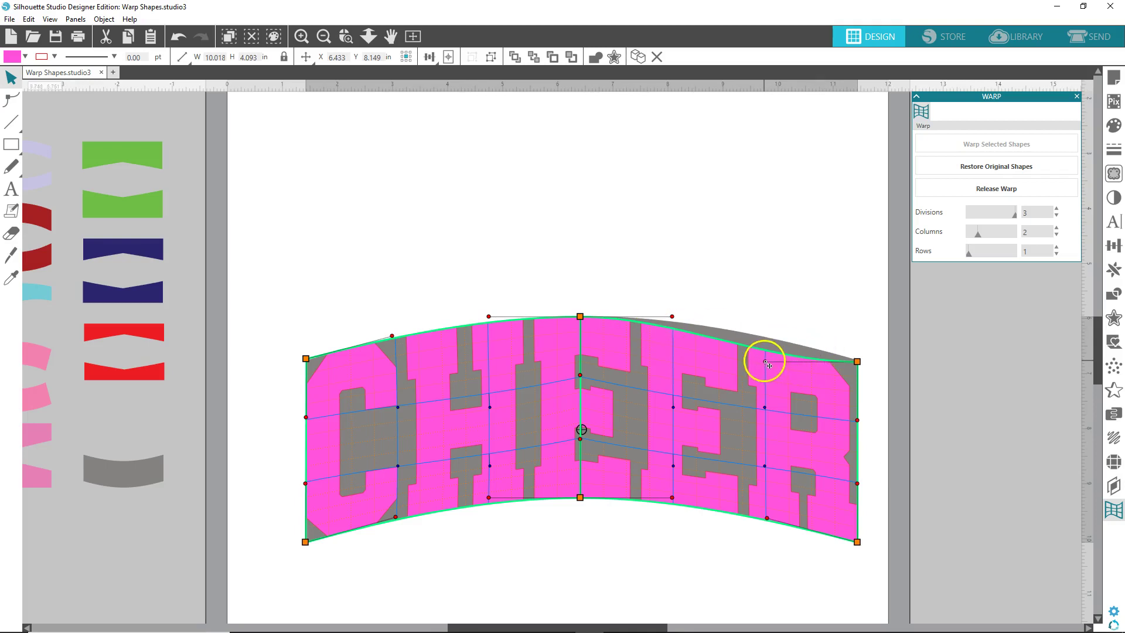
{"action": "left_click_drag", "start_coordinate": [765, 361], "coordinate": [767, 336]}
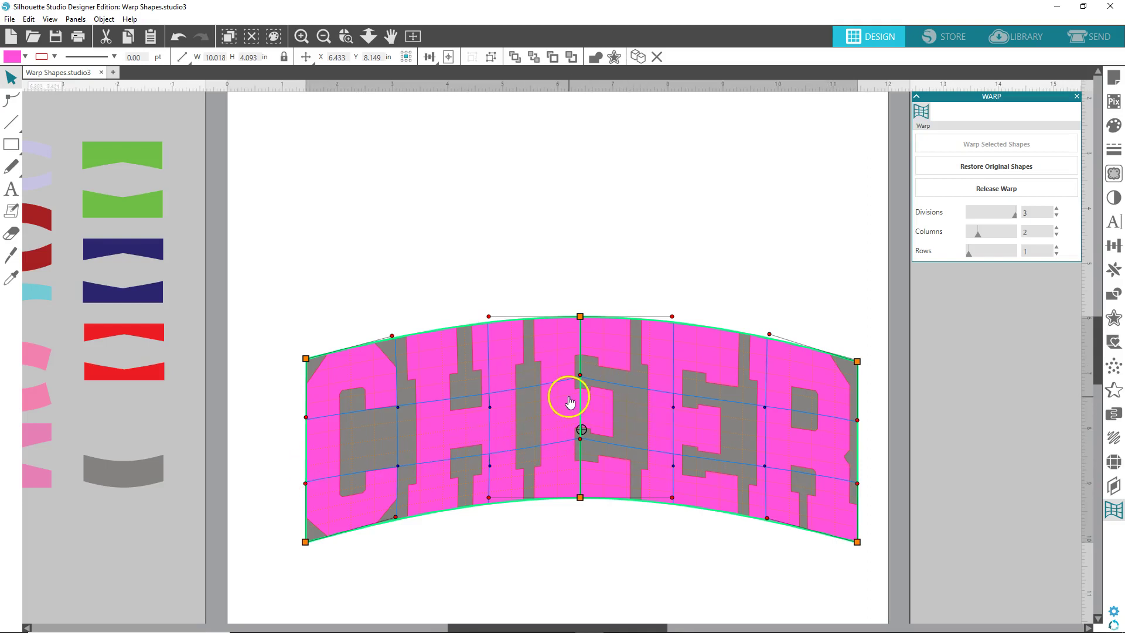
Raise a lower-right inner warp node and undo an accidental move of the text
{"action": "left_click", "coordinate": [491, 467]}
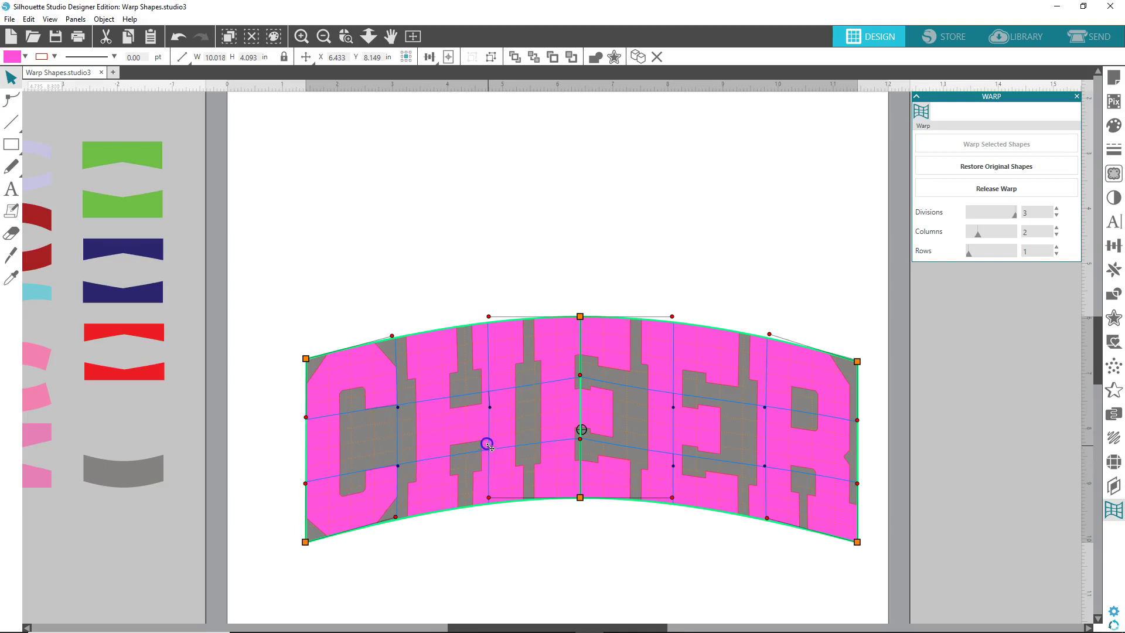
{"action": "left_click", "coordinate": [399, 457]}
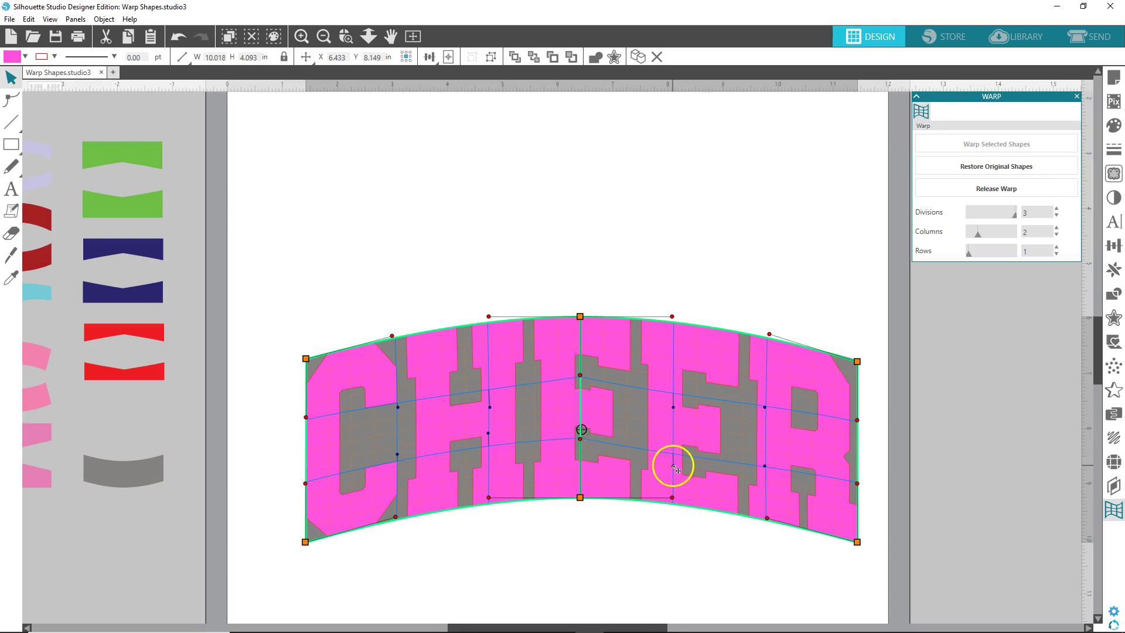
{"action": "left_click_drag", "start_coordinate": [673, 466], "coordinate": [677, 446]}
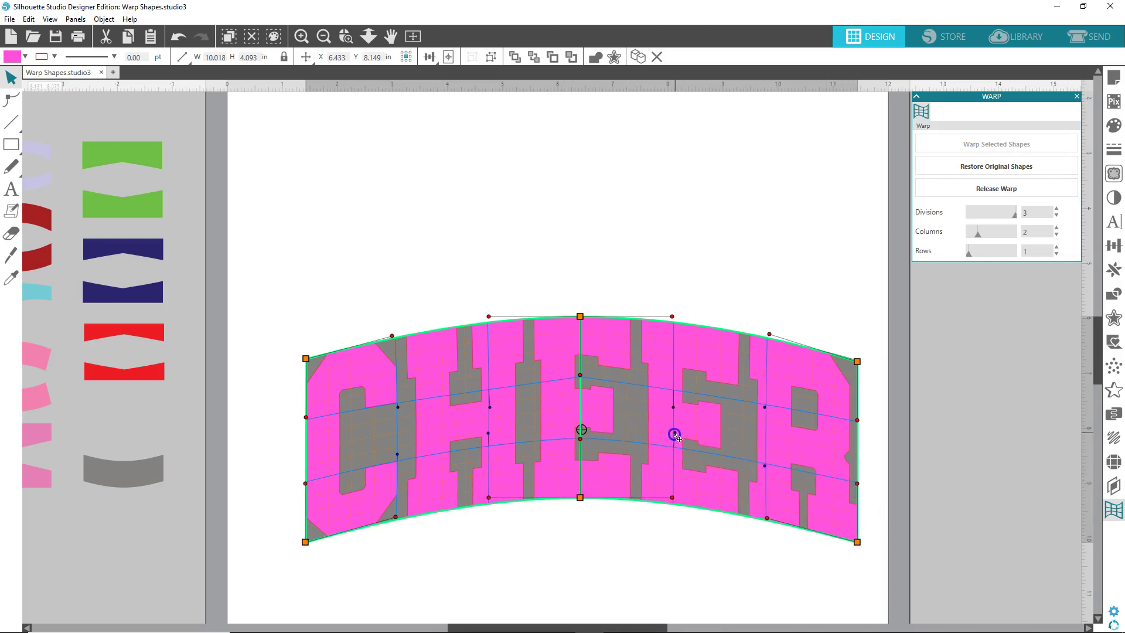
{"action": "left_click_drag", "start_coordinate": [766, 460], "coordinate": [766, 456]}
{"action": "left_click", "coordinate": [772, 475]}
{"action": "key", "text": "i"}
{"action": "key", "text": "ctrl+z"}
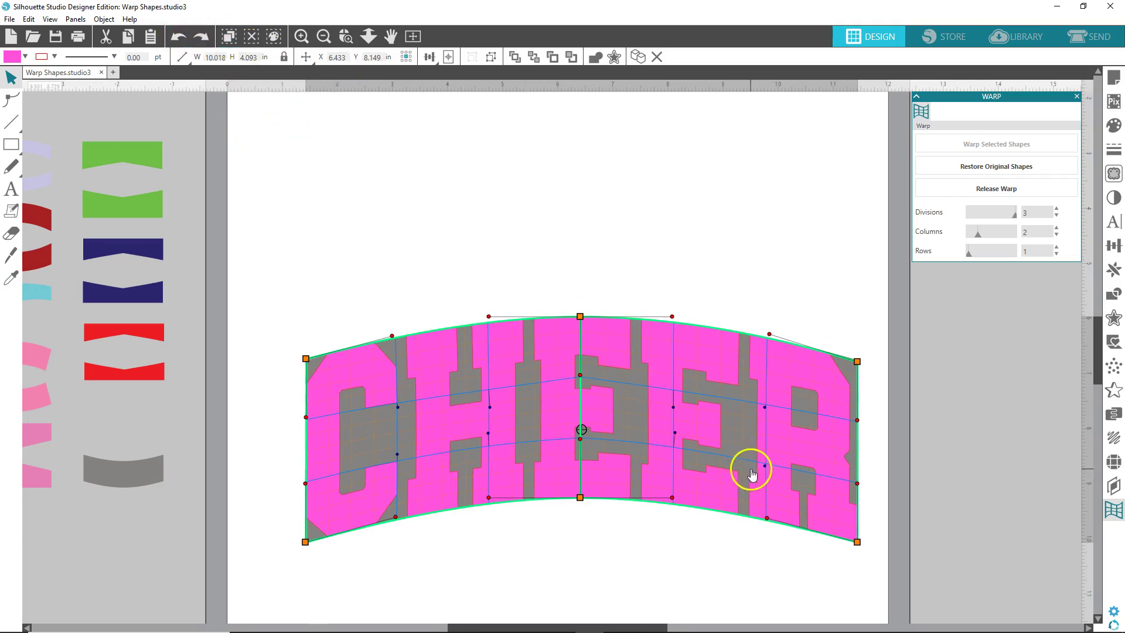
{"action": "left_click", "coordinate": [766, 466]}
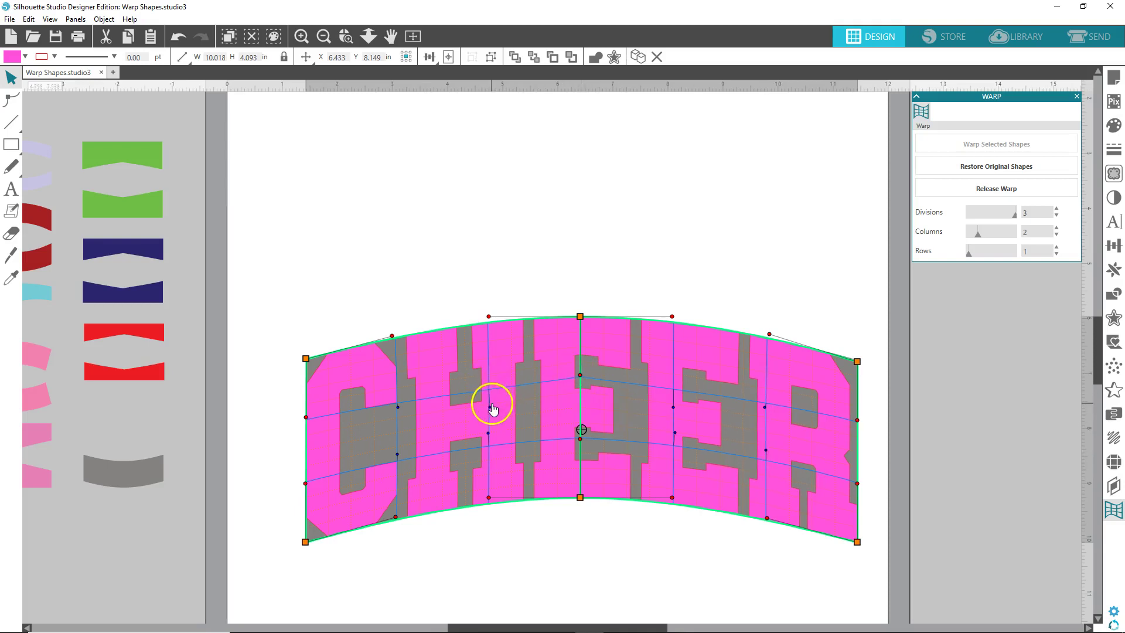
Raise the inner nodes on the upper, middle and lower lines so they curve evenly
{"action": "left_click_drag", "start_coordinate": [490, 399], "coordinate": [490, 385]}
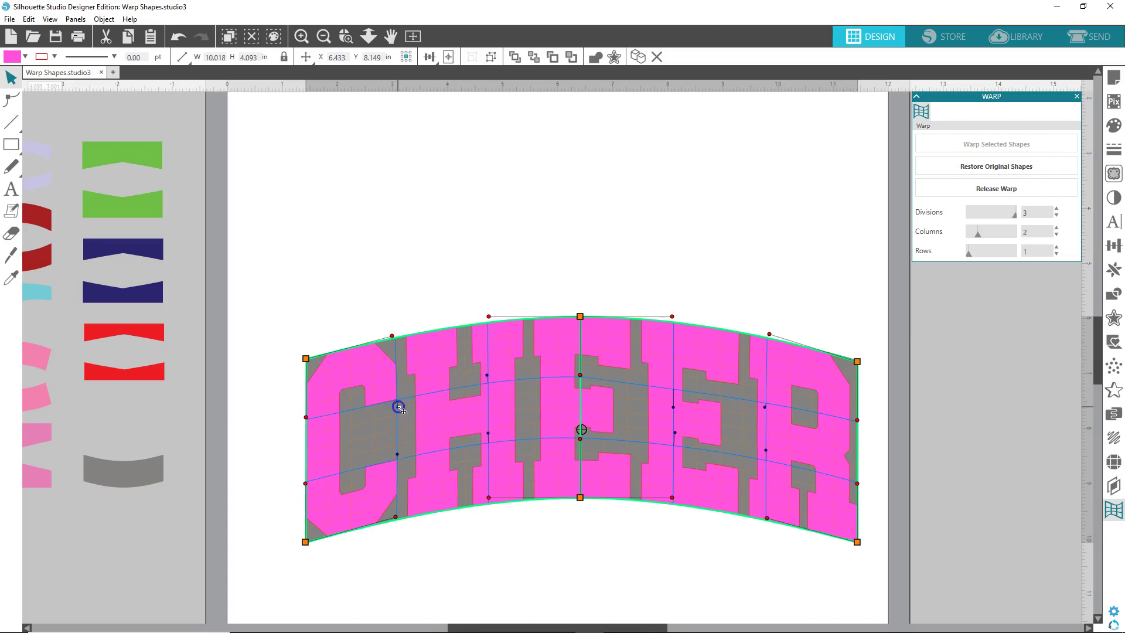
{"action": "left_click_drag", "start_coordinate": [399, 406], "coordinate": [398, 388]}
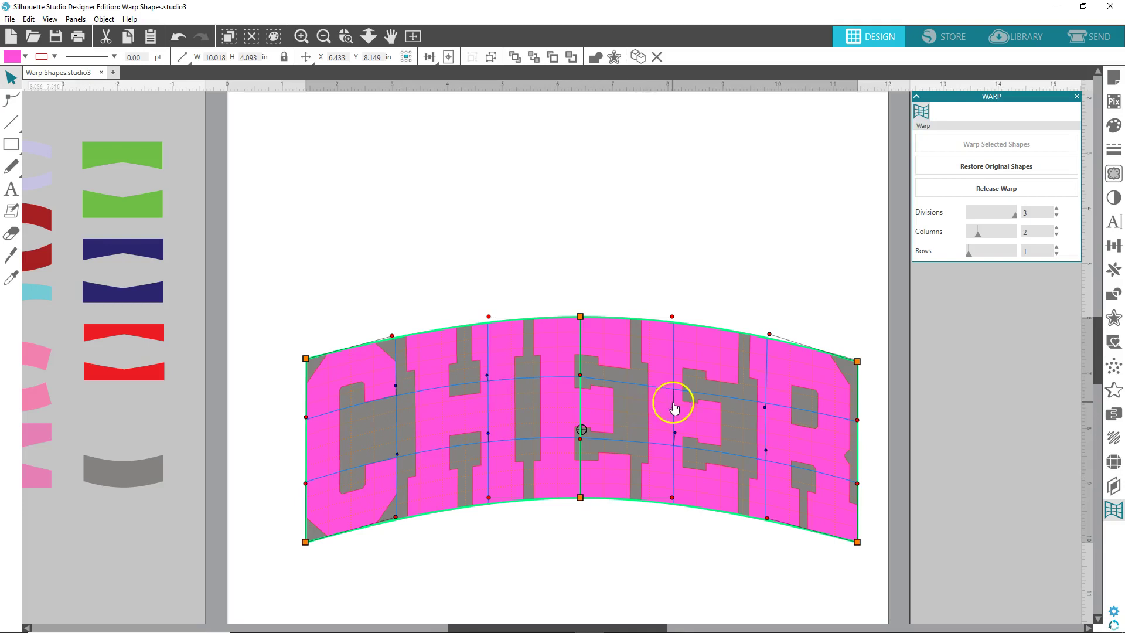
{"action": "left_click_drag", "start_coordinate": [673, 405], "coordinate": [674, 392]}
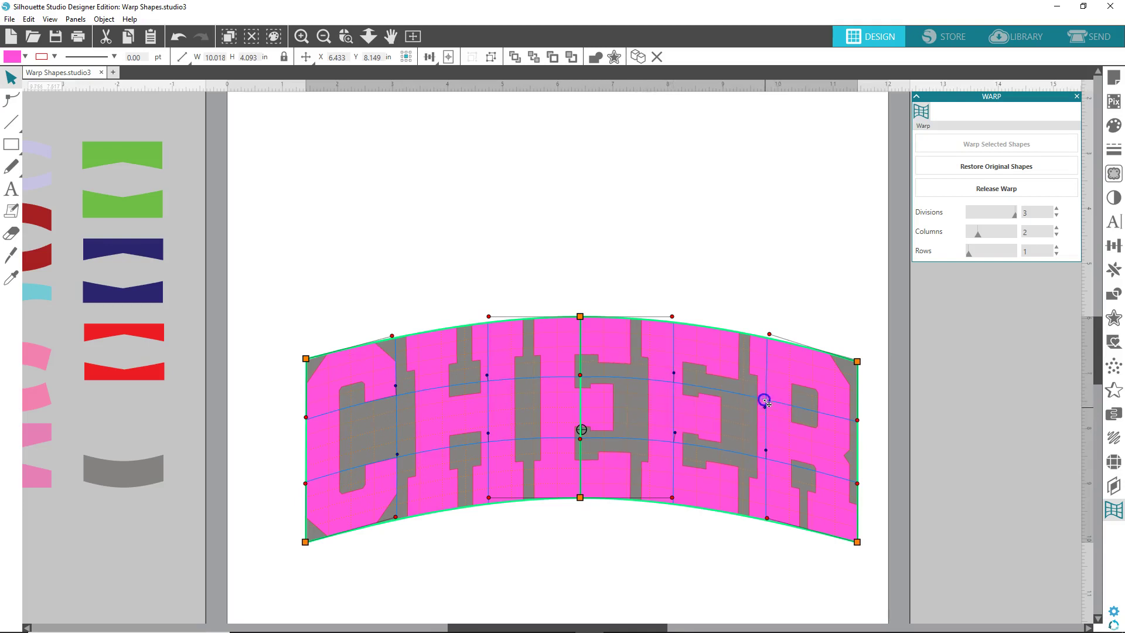
{"action": "left_click_drag", "start_coordinate": [765, 399], "coordinate": [768, 385]}
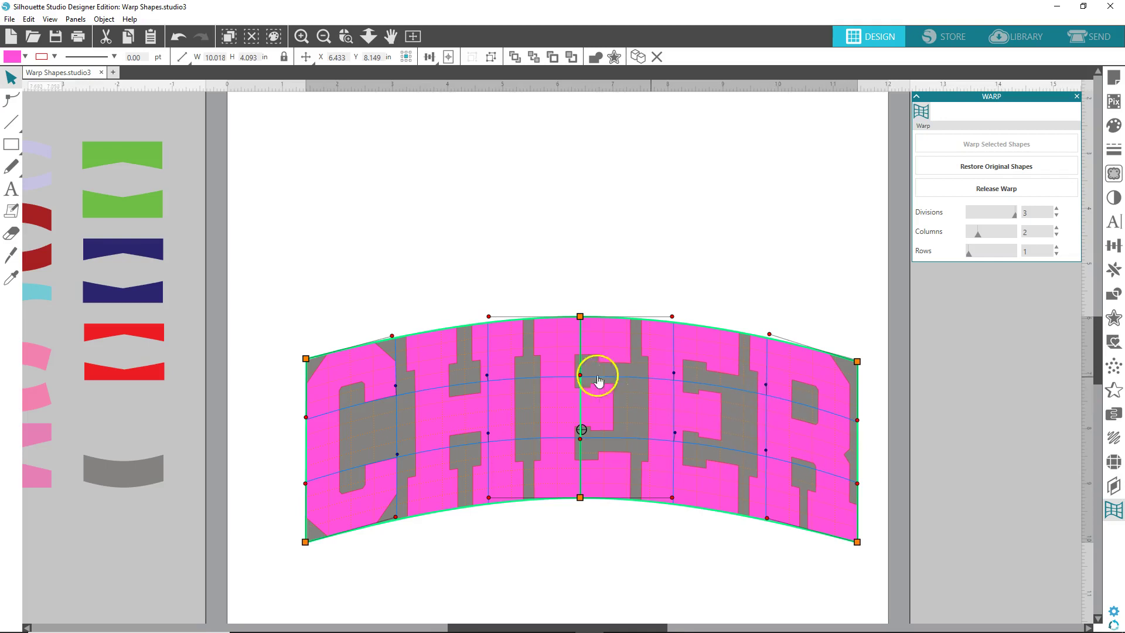
{"action": "left_click_drag", "start_coordinate": [583, 440], "coordinate": [580, 427]}
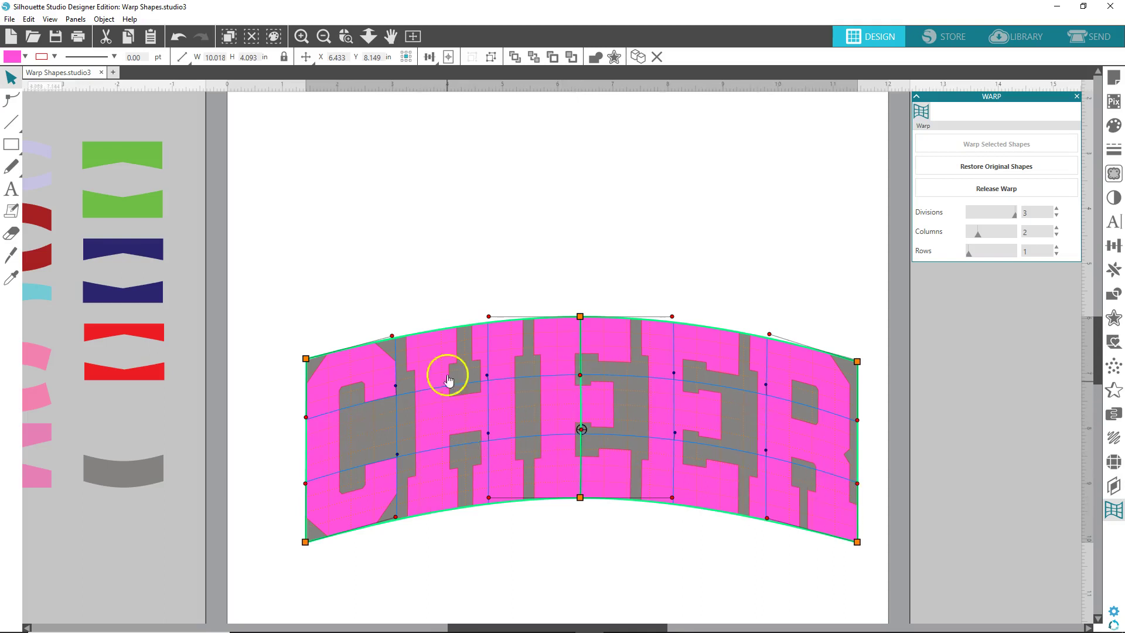
Select the warped CHEER and release the warp into five arched letter shapes
{"action": "left_click", "coordinate": [435, 276]}
{"action": "left_click", "coordinate": [525, 410]}
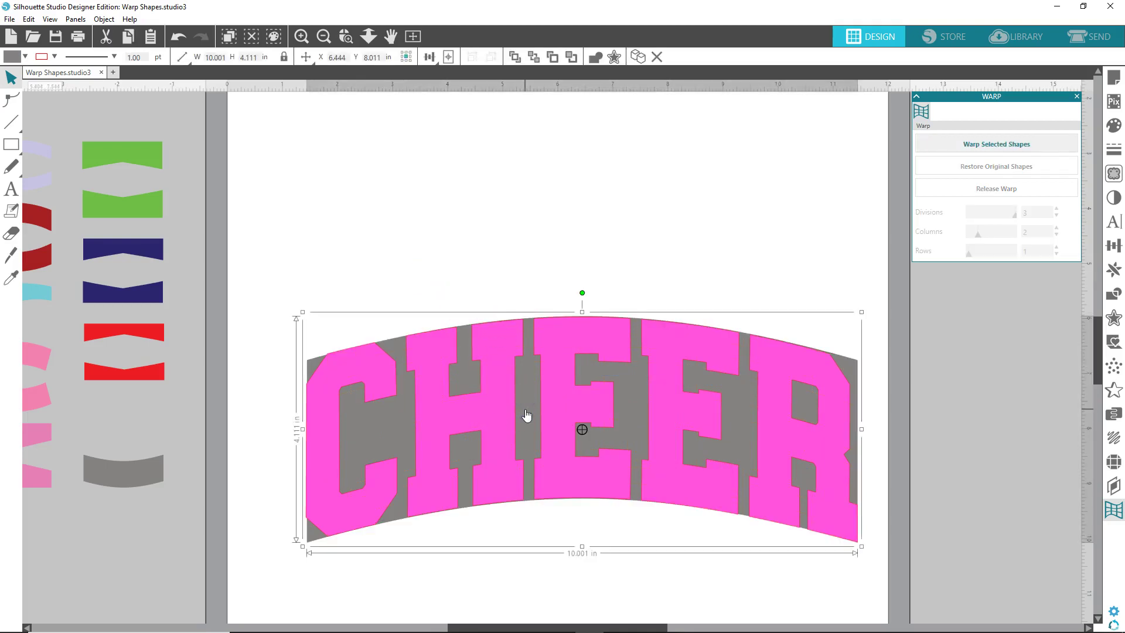
{"action": "left_click", "coordinate": [526, 414]}
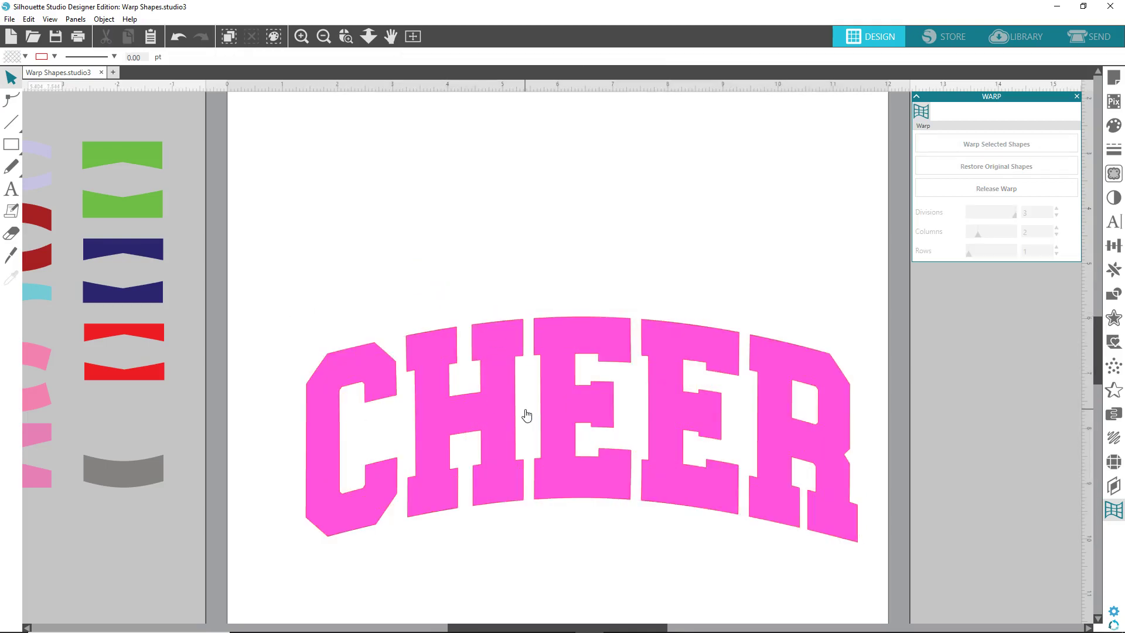
{"action": "left_click", "coordinate": [557, 414]}
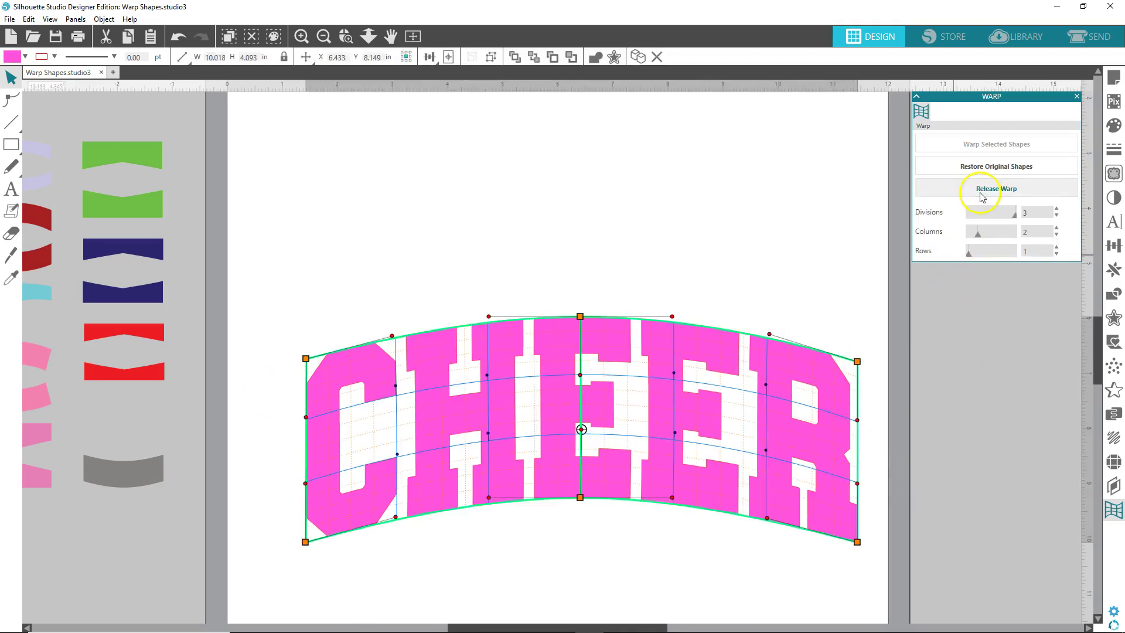
{"action": "left_click", "coordinate": [982, 193]}
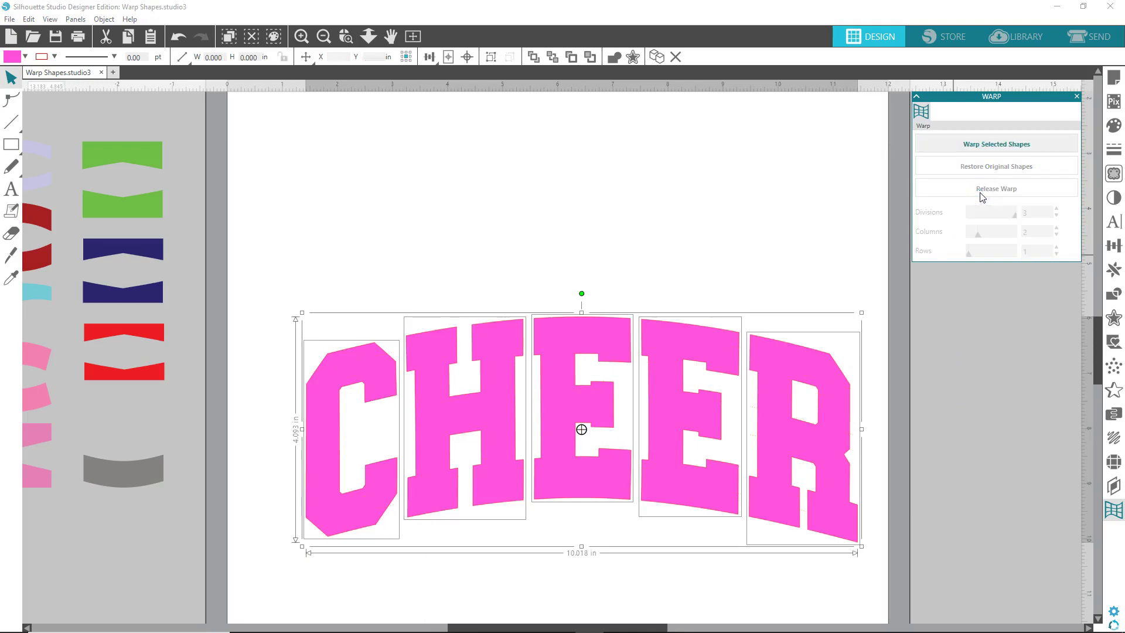
{"action": "left_click", "coordinate": [573, 260]}
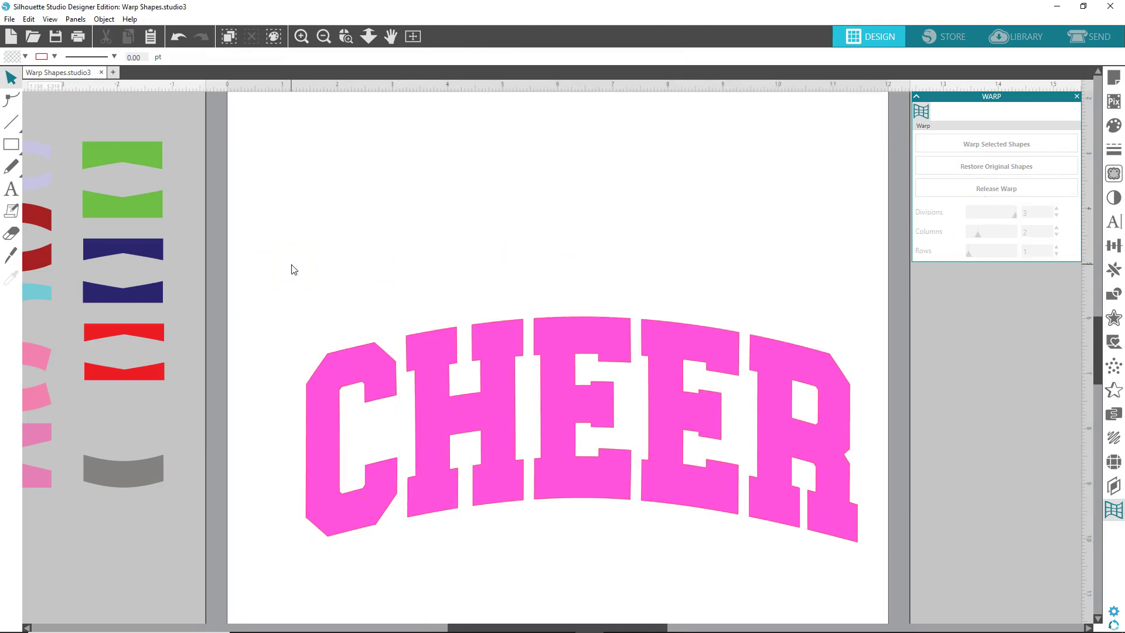
{"action": "scroll", "coordinate": [322, 351], "scroll_direction": "down", "scroll_amount": 1}
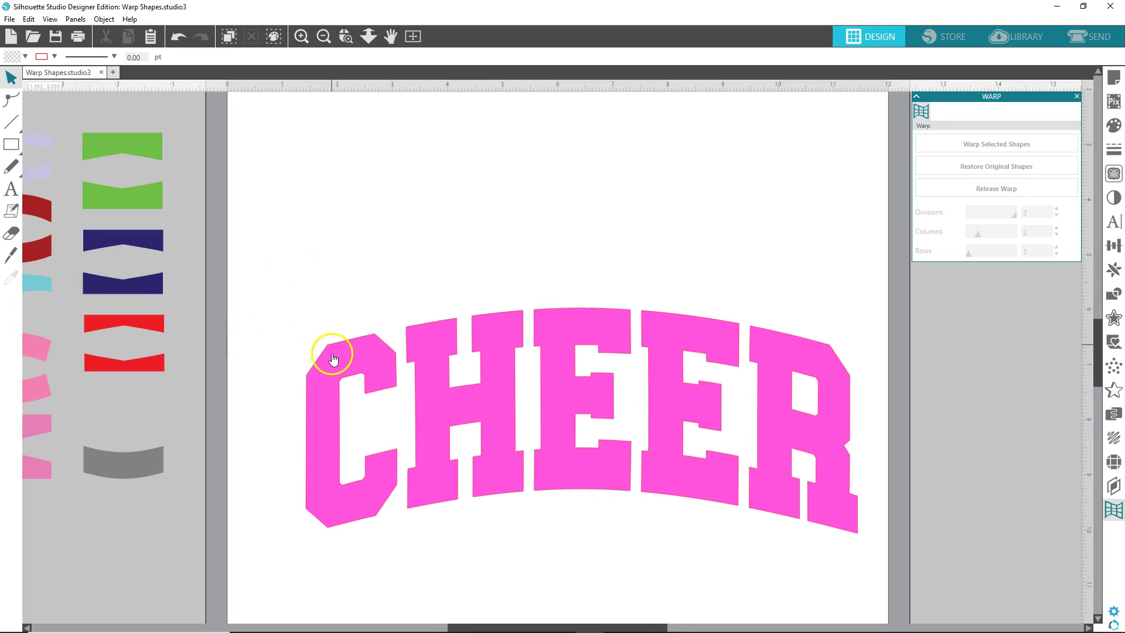